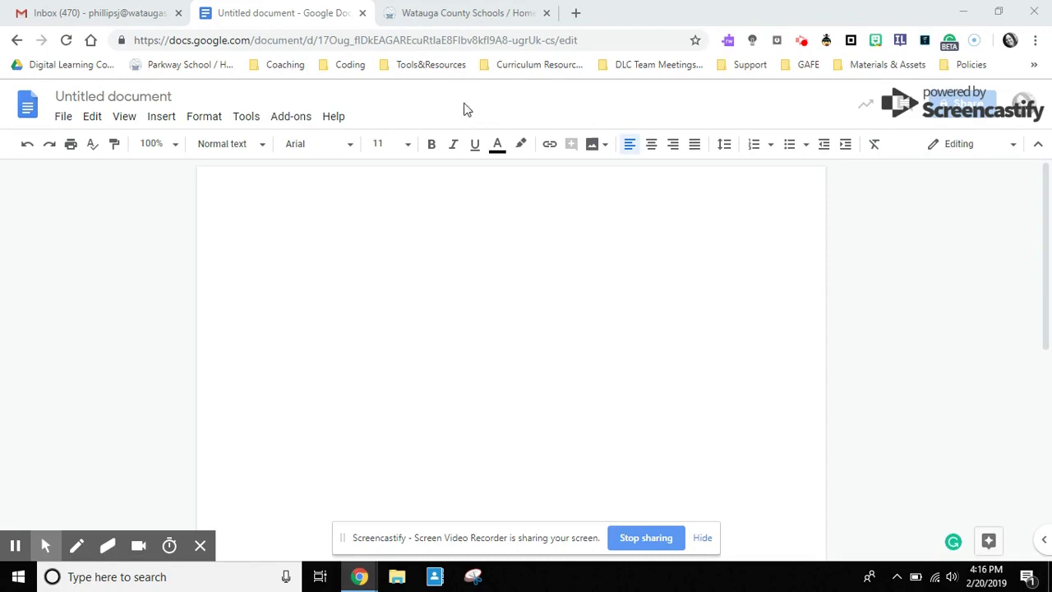
- Rename the untitled document to 'Sample' and type 'Title' on the first line
{"action": "left_click", "coordinate": [130, 97]}
{"action": "type", "text": "Sample"}
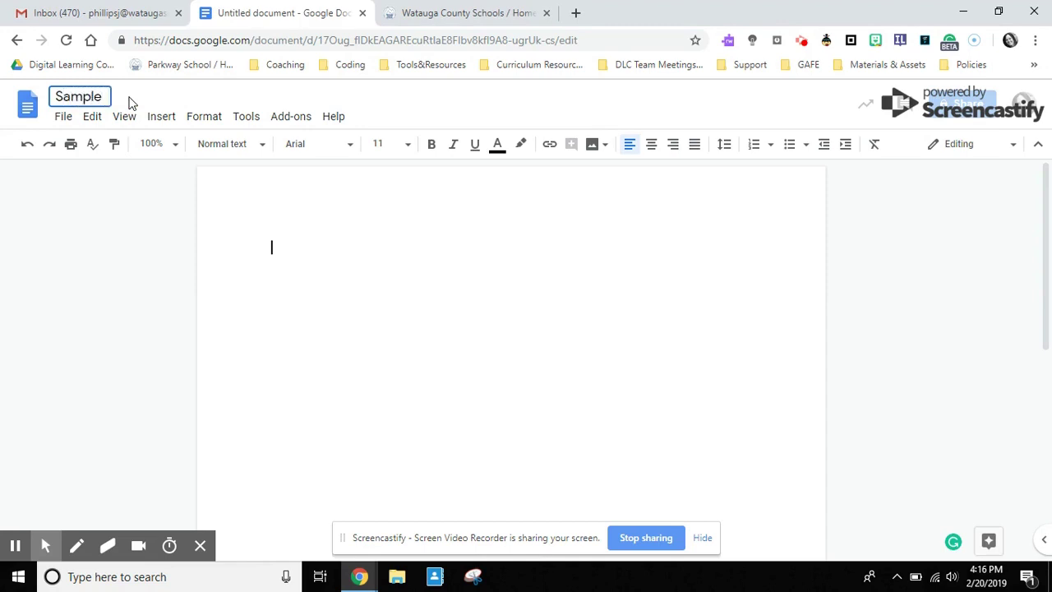
{"action": "key", "text": "Return"}
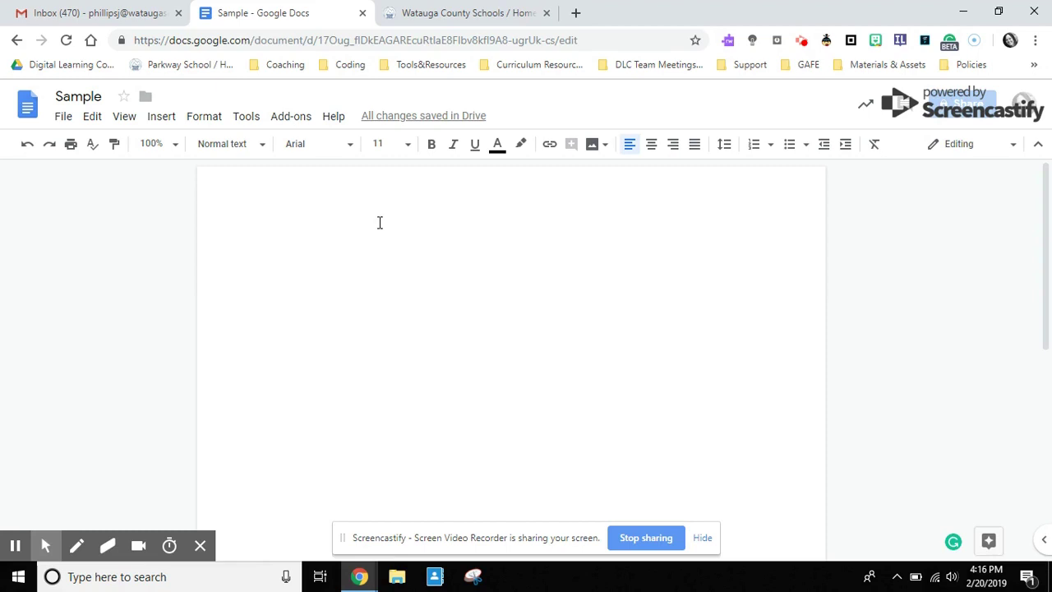
{"action": "type", "text": "Title"}
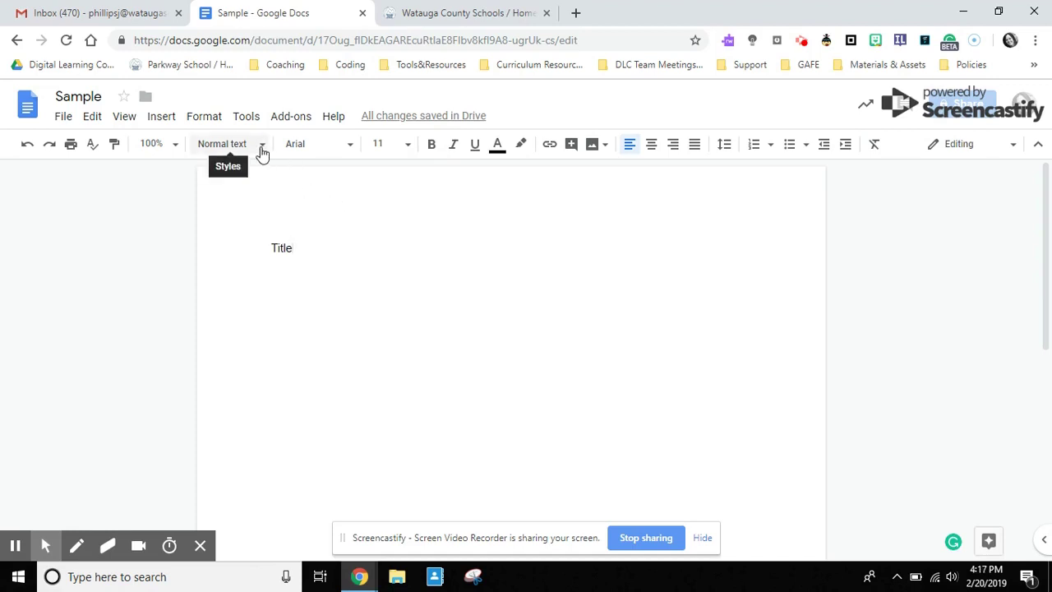
- Apply the Title paragraph style to the word 'Title'
{"action": "left_click", "coordinate": [283, 247]}
{"action": "double_click", "coordinate": [282, 248]}
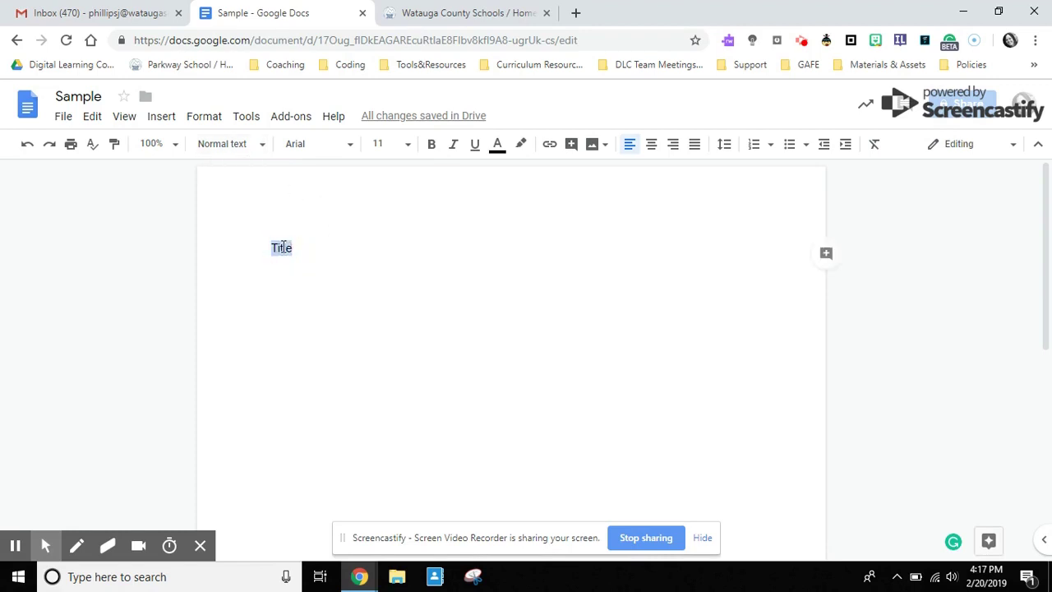
{"action": "left_click", "coordinate": [260, 146]}
{"action": "left_click", "coordinate": [245, 226]}
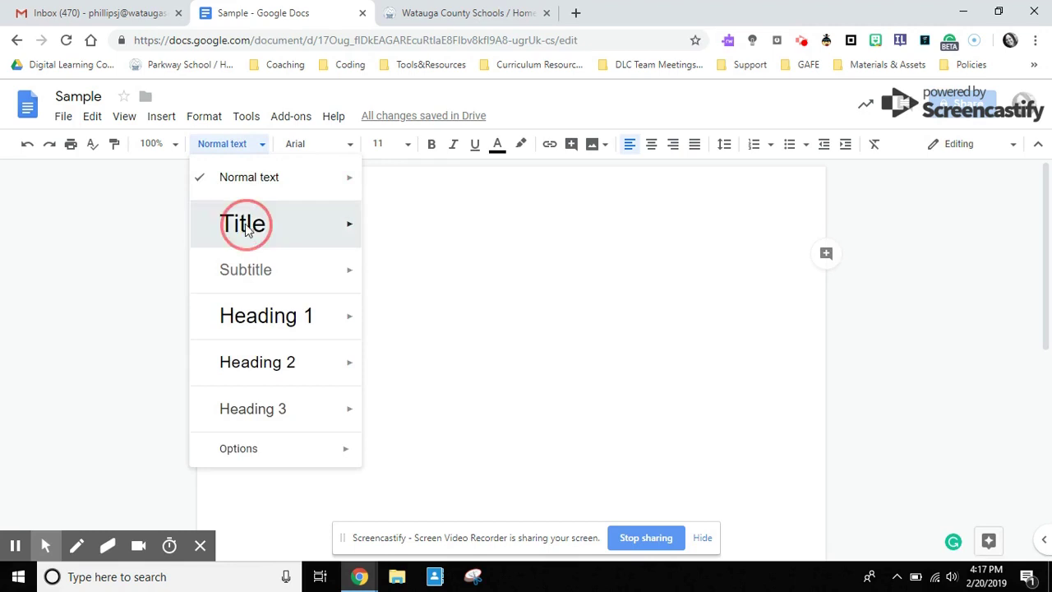
- Add a 'Subtitle' line below the title in Subtitle style
{"action": "left_click", "coordinate": [334, 263]}
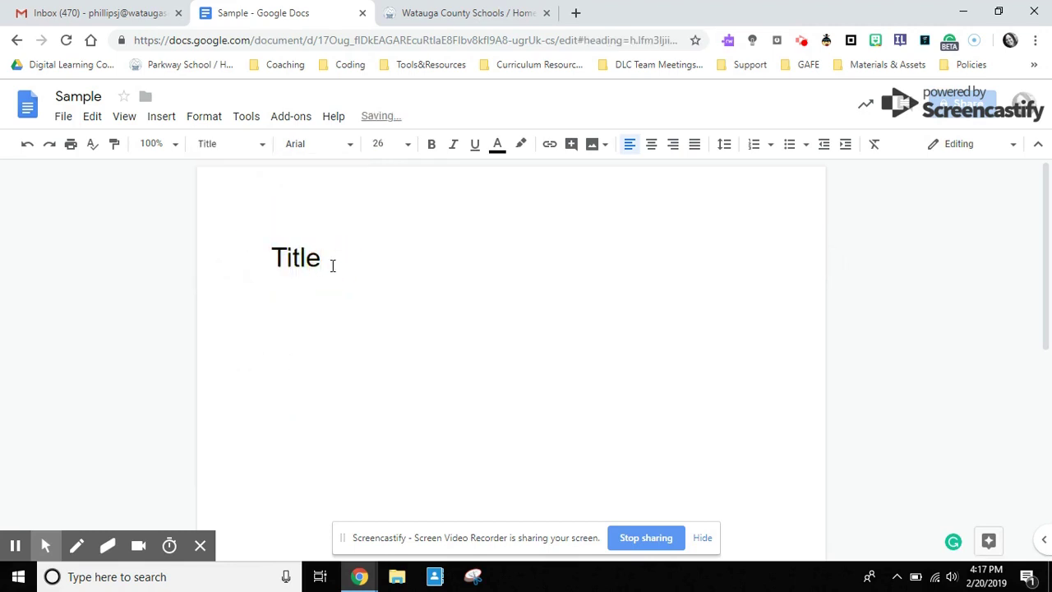
{"action": "key", "text": "Return"}
{"action": "type", "text": "Subtitle"}
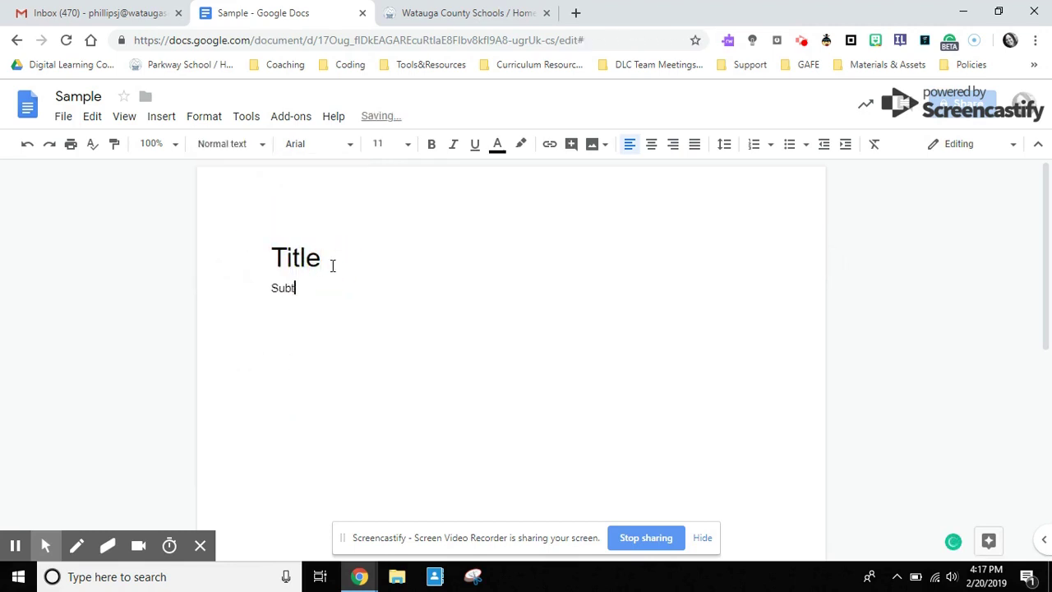
{"action": "double_click", "coordinate": [294, 285]}
{"action": "left_click", "coordinate": [223, 146]}
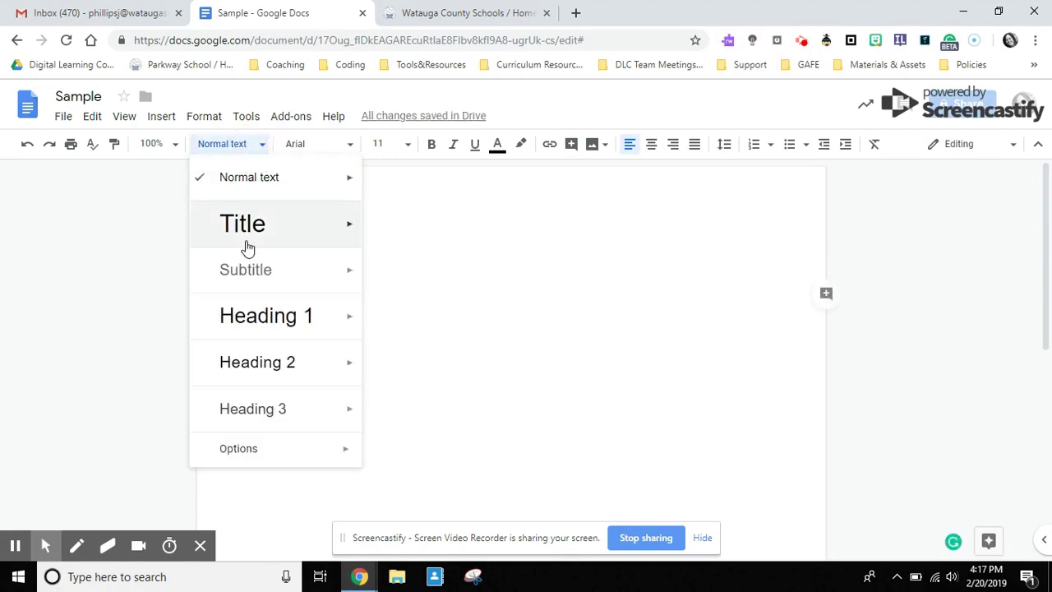
{"action": "left_click", "coordinate": [244, 271]}
- Change the title font to Calibri and update the Title style to match
{"action": "left_click", "coordinate": [337, 263]}
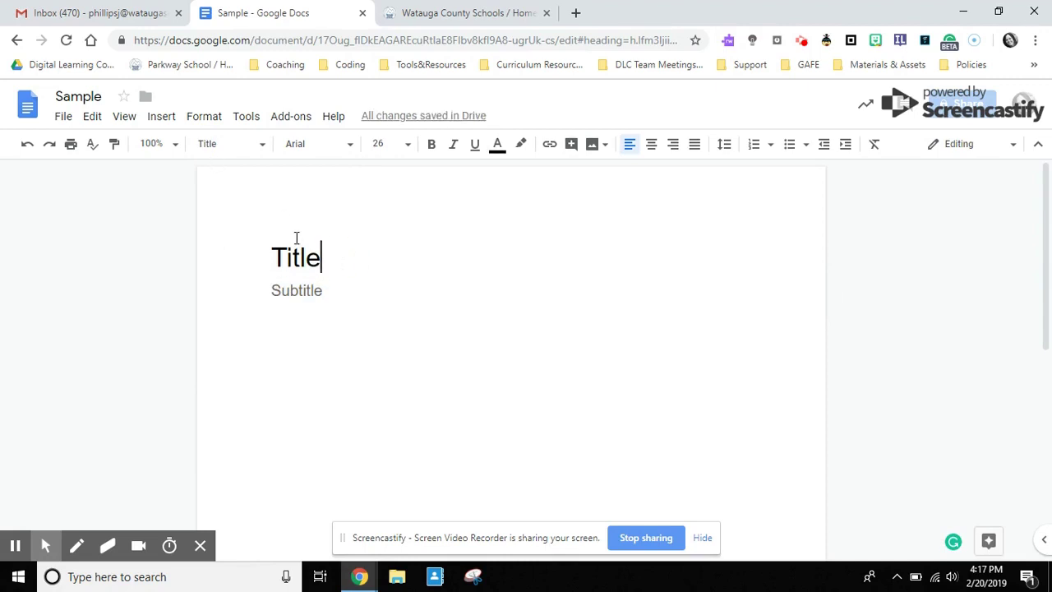
{"action": "double_click", "coordinate": [291, 254]}
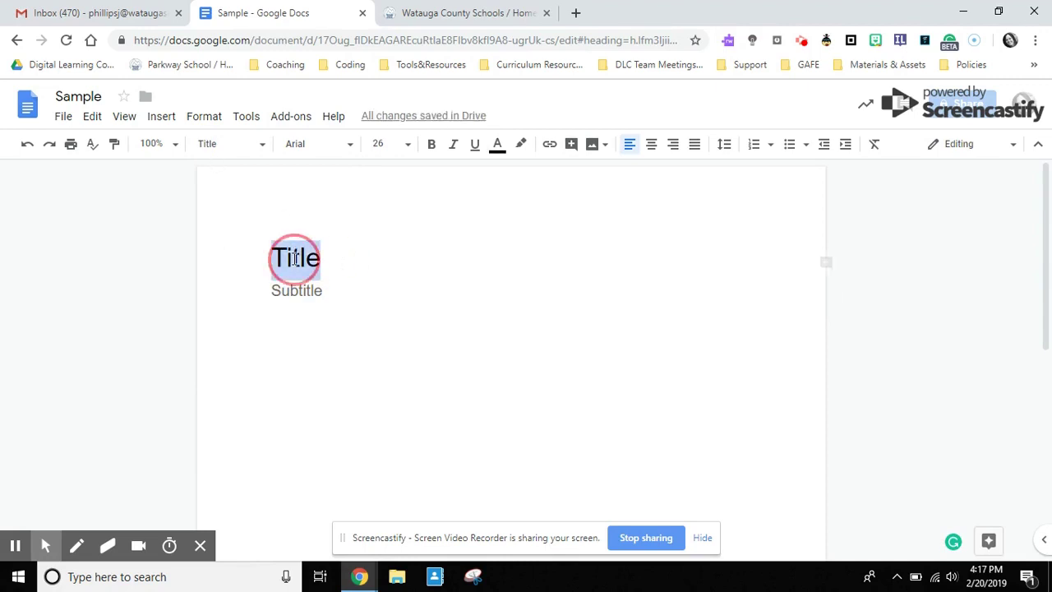
{"action": "left_click", "coordinate": [352, 152]}
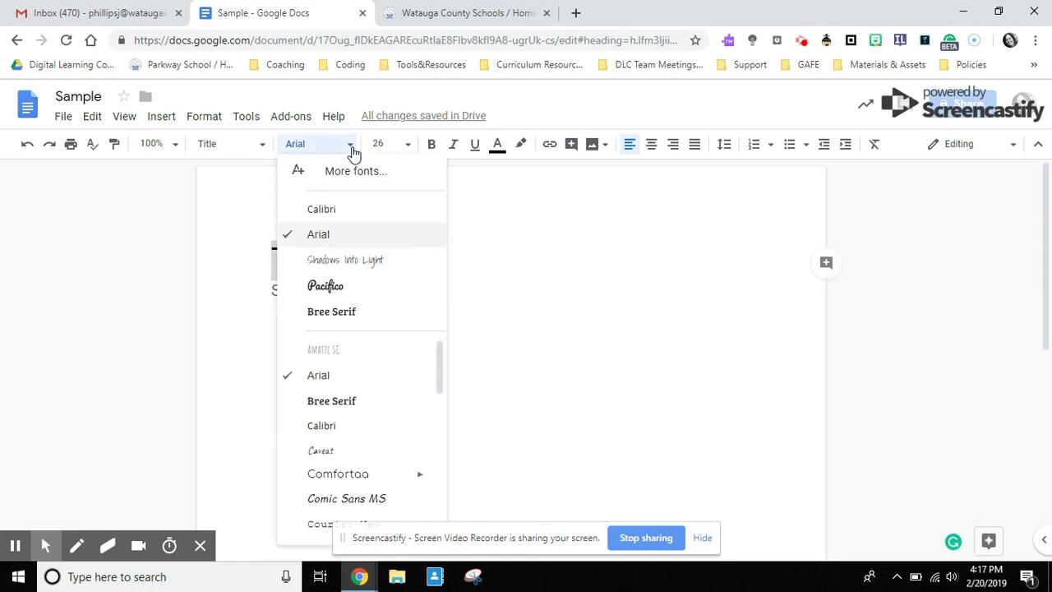
{"action": "left_click", "coordinate": [326, 205]}
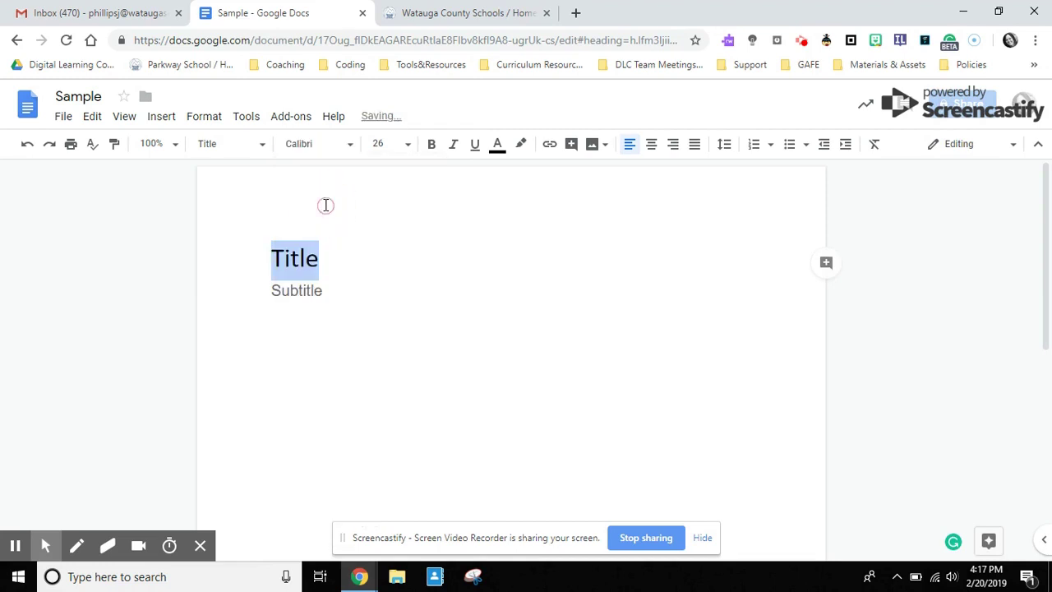
{"action": "left_click", "coordinate": [261, 145]}
{"action": "mouse_move", "coordinate": [298, 241]}
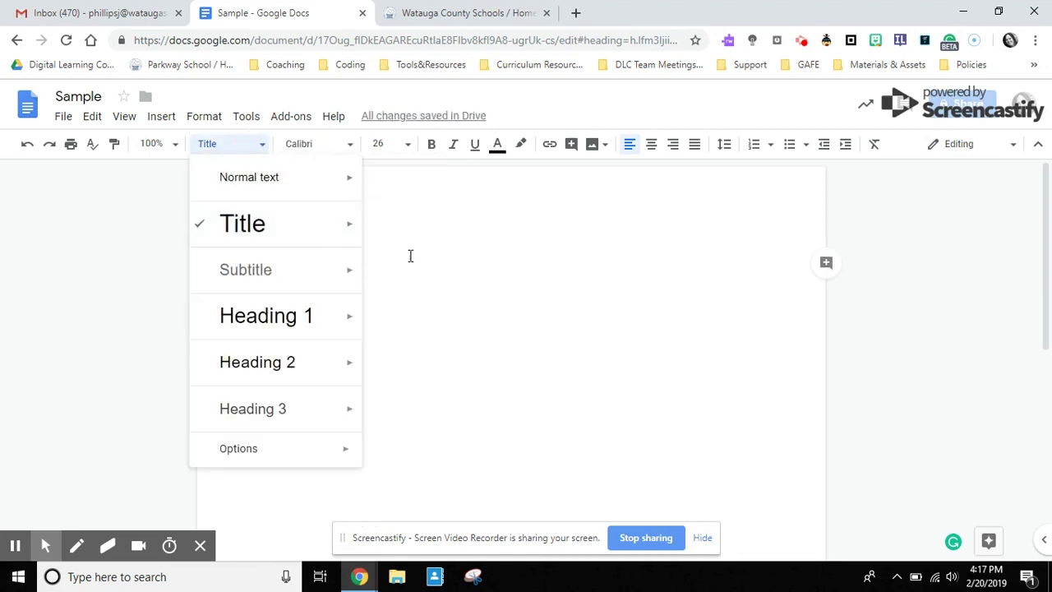
{"action": "mouse_move", "coordinate": [348, 228]}
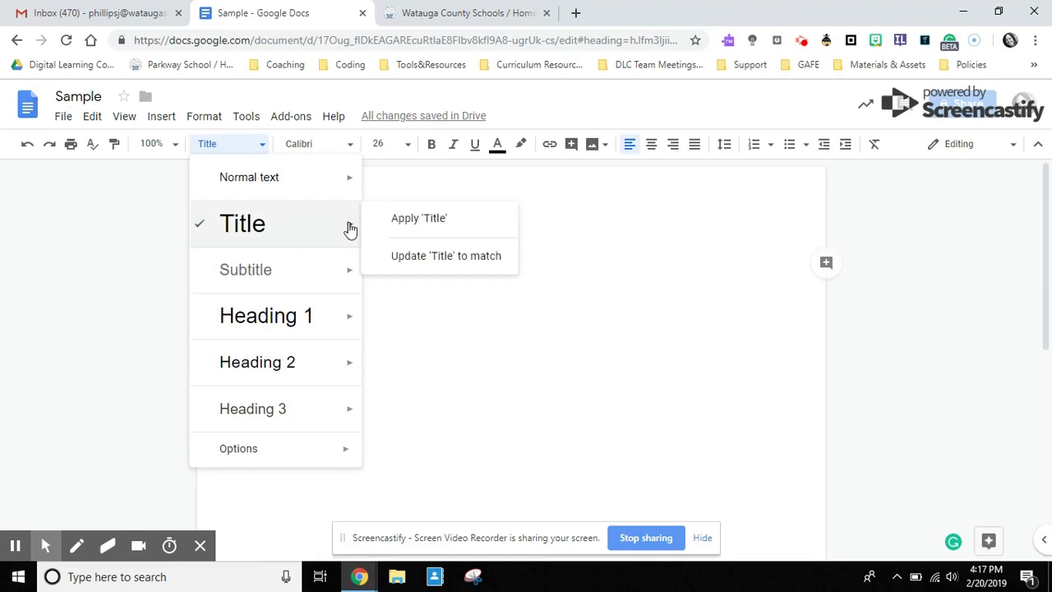
{"action": "left_click", "coordinate": [405, 260]}
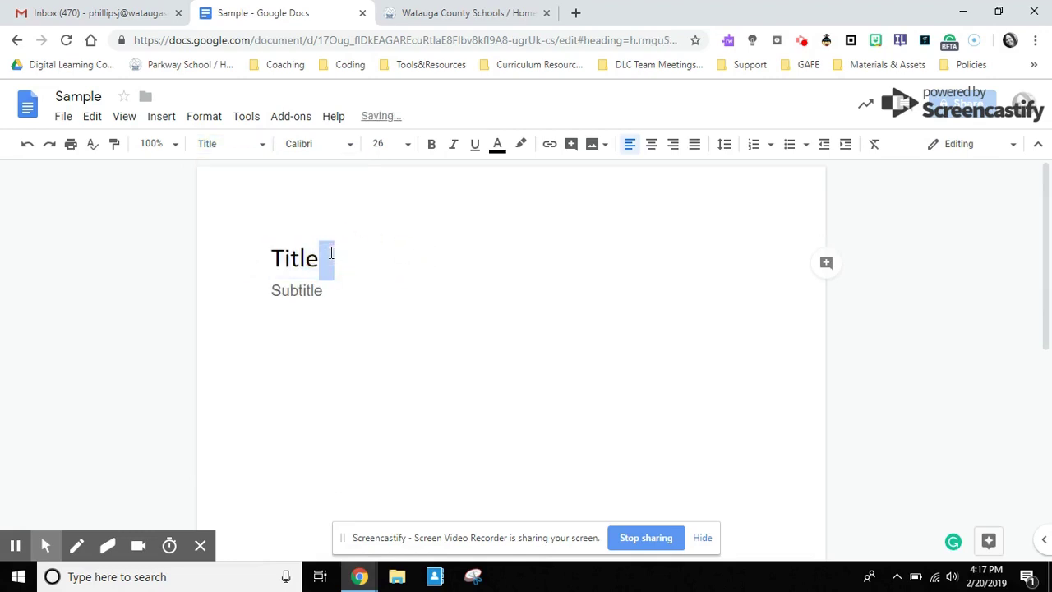
{"action": "left_click", "coordinate": [330, 253]}
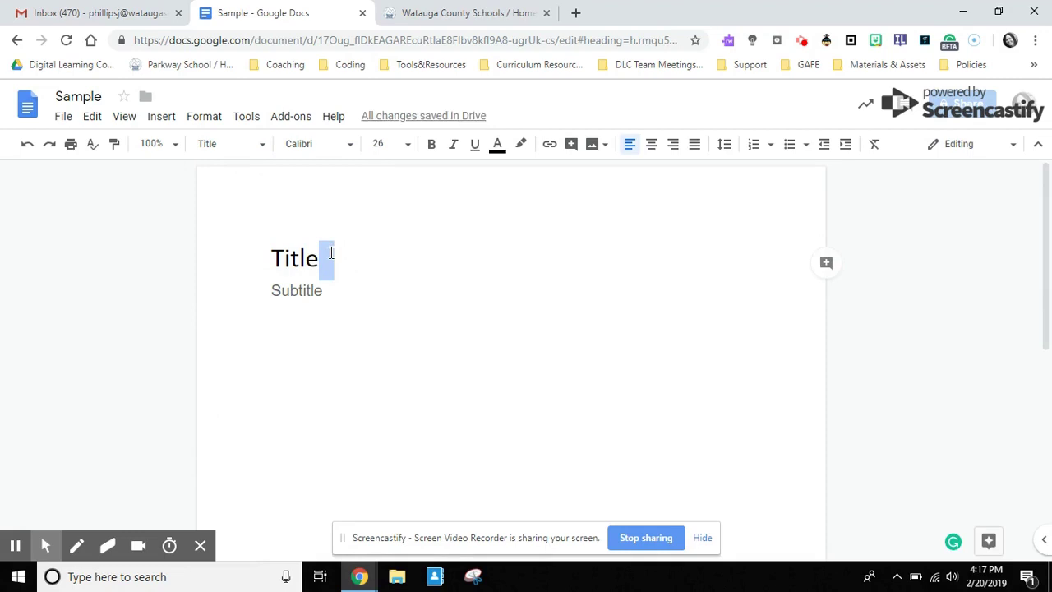
{"action": "left_click", "coordinate": [331, 254]}
- Start a new blank line below 'Subtitle'
{"action": "left_click", "coordinate": [336, 293]}
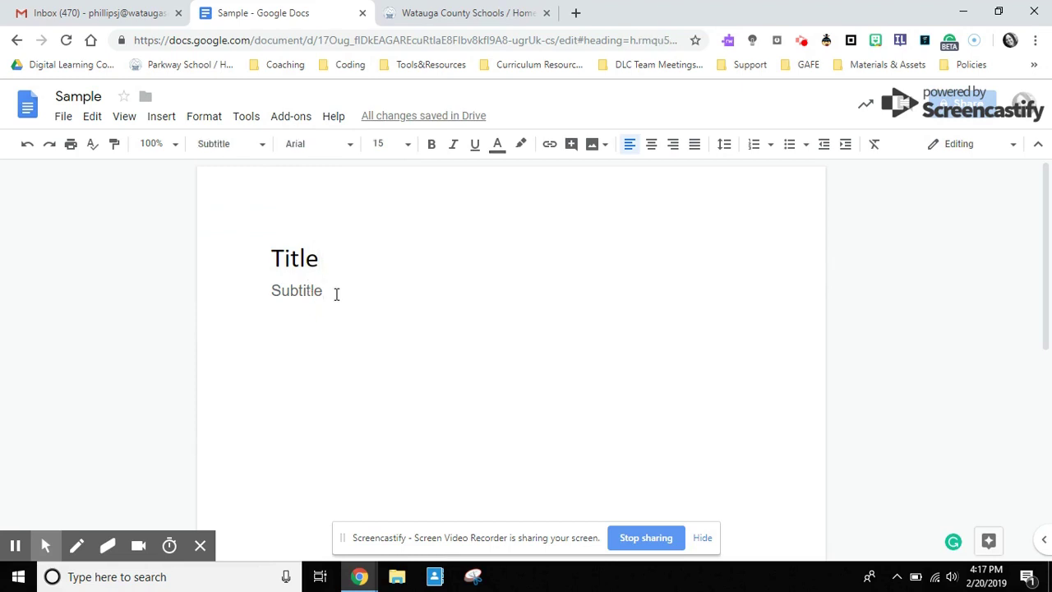
{"action": "key", "text": "Return"}
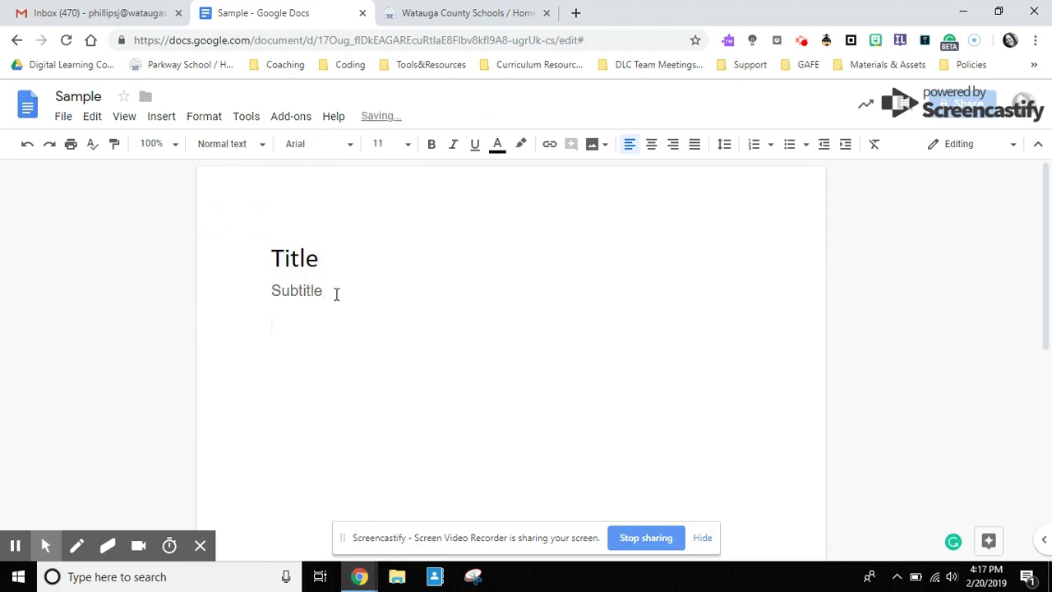
{"action": "left_click", "coordinate": [158, 120]}
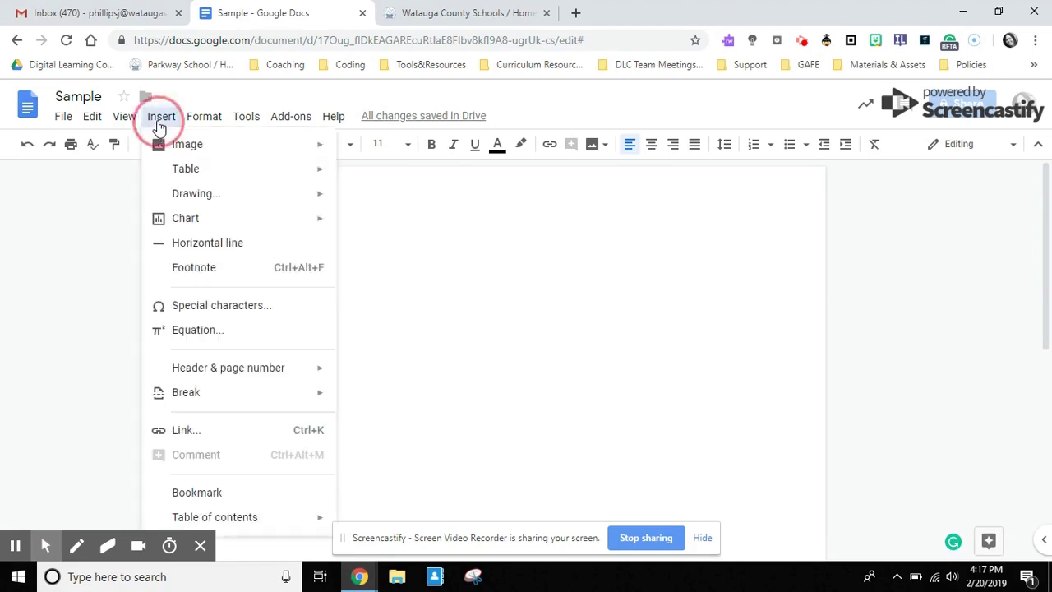
{"action": "left_click", "coordinate": [158, 123]}
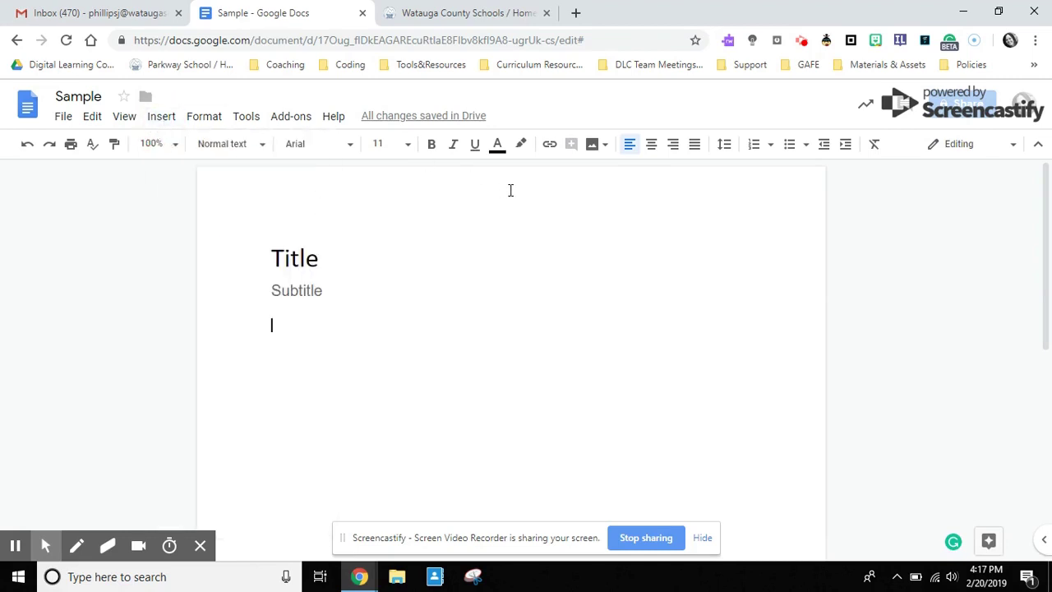
- Try 'Upload from computer' for an image, cancel it, and reopen the image choices
{"action": "left_click", "coordinate": [605, 148]}
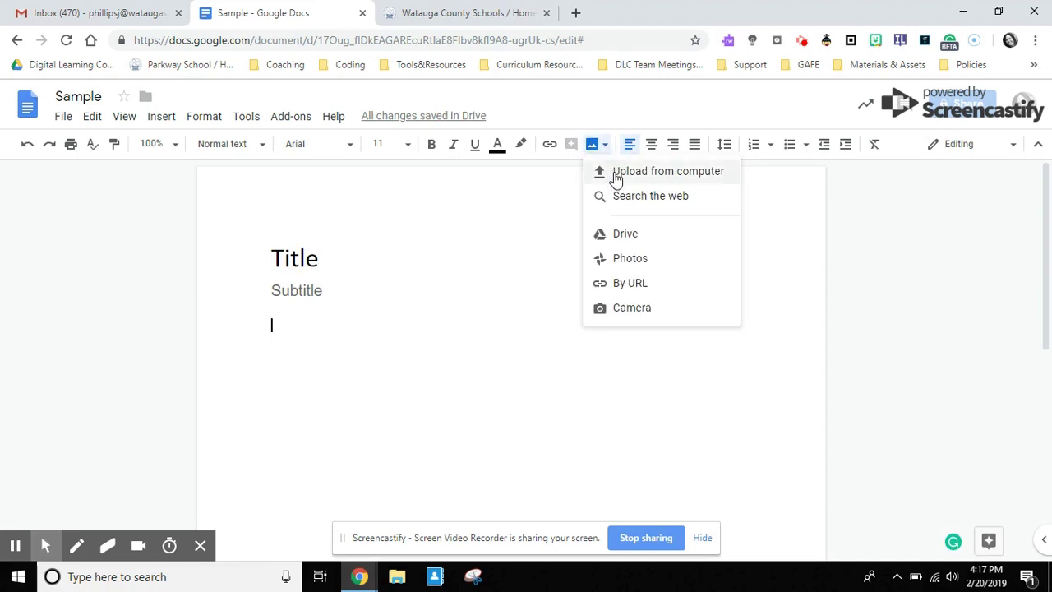
{"action": "left_click", "coordinate": [615, 176]}
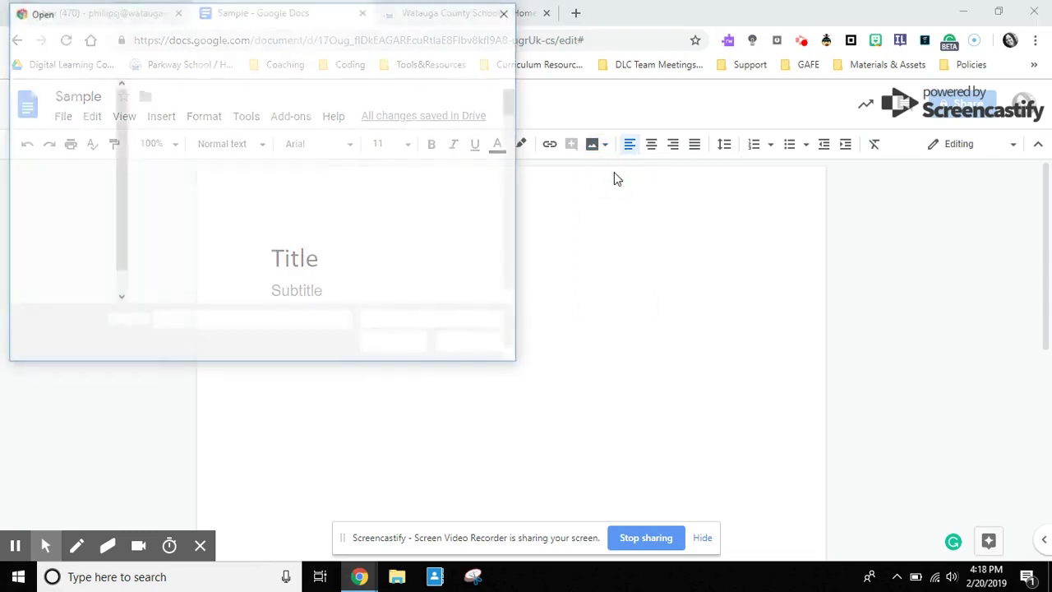
{"action": "left_click", "coordinate": [480, 346]}
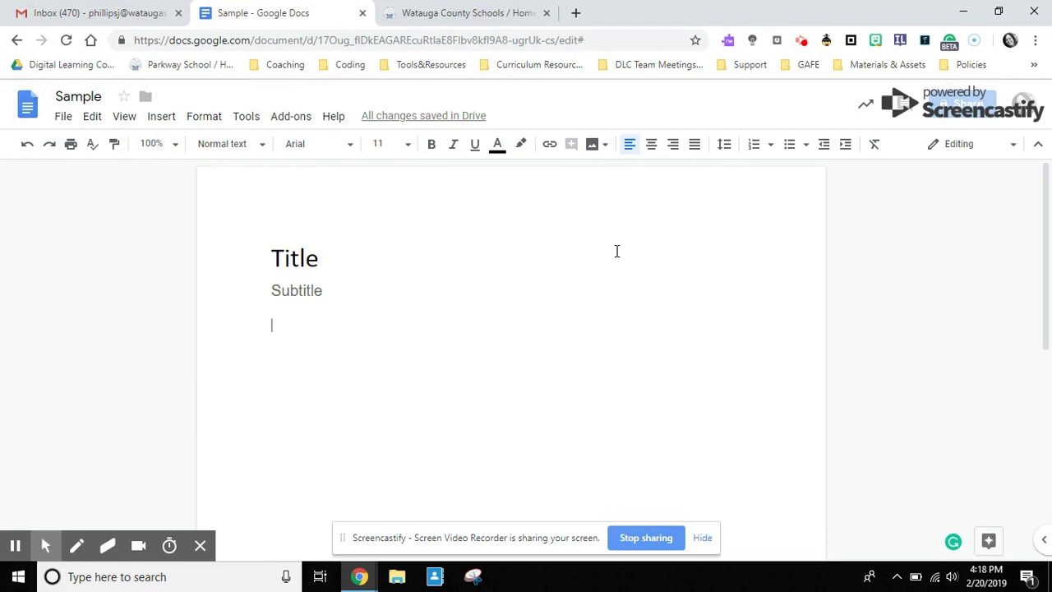
{"action": "left_click", "coordinate": [606, 148]}
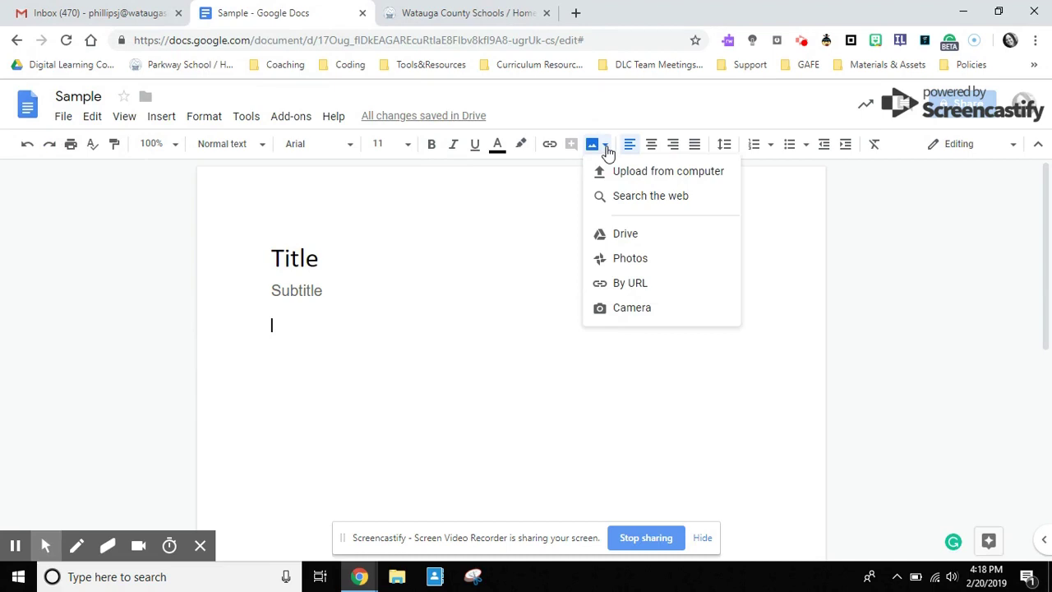
- Try the Drive and 'By URL' image sources, dismissing both without inserting anything
{"action": "left_click", "coordinate": [623, 235]}
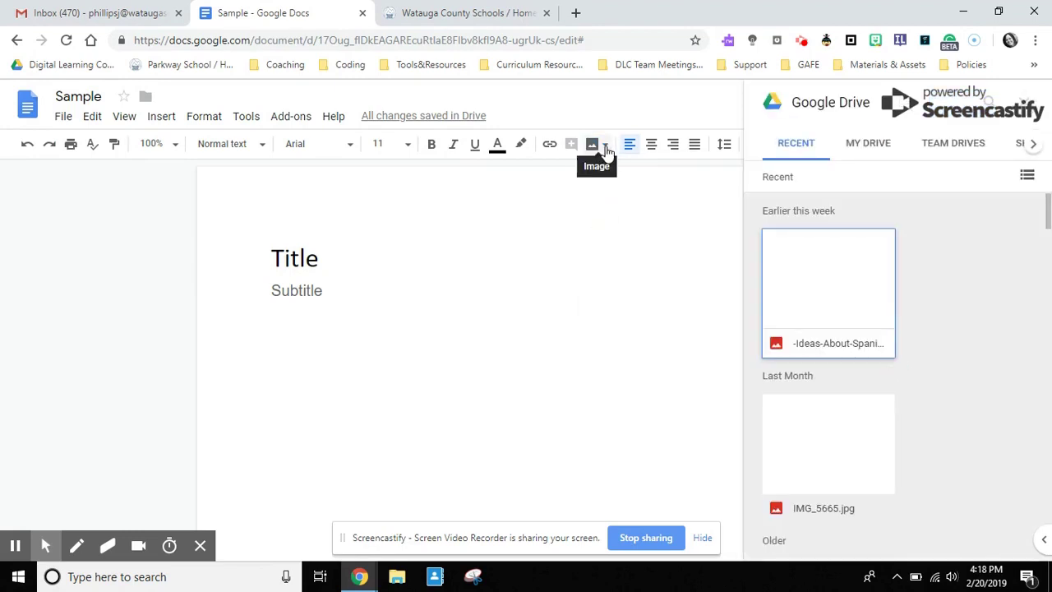
{"action": "left_click", "coordinate": [1026, 102]}
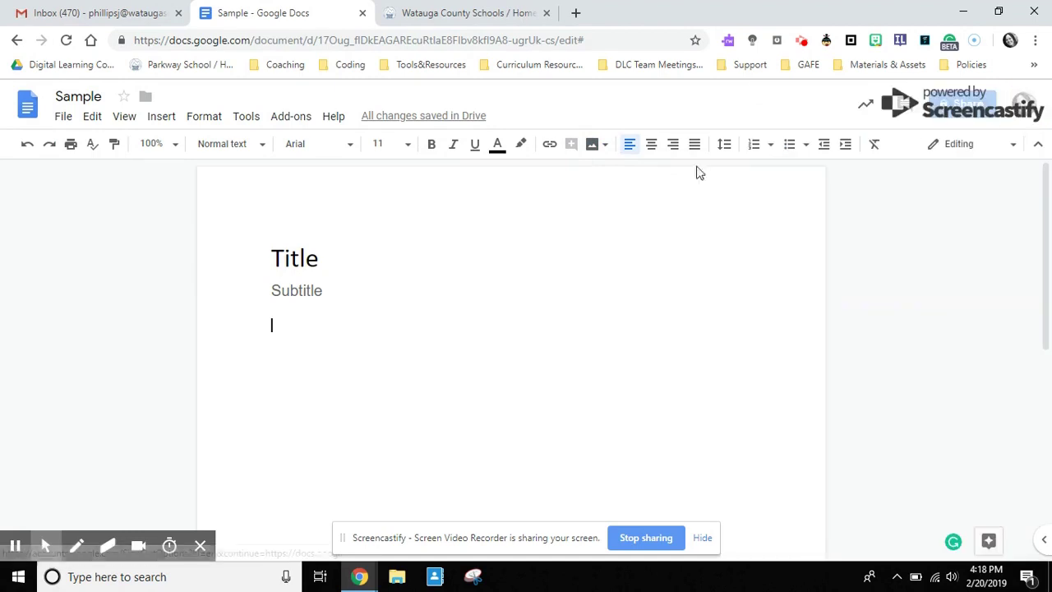
{"action": "left_click", "coordinate": [604, 148]}
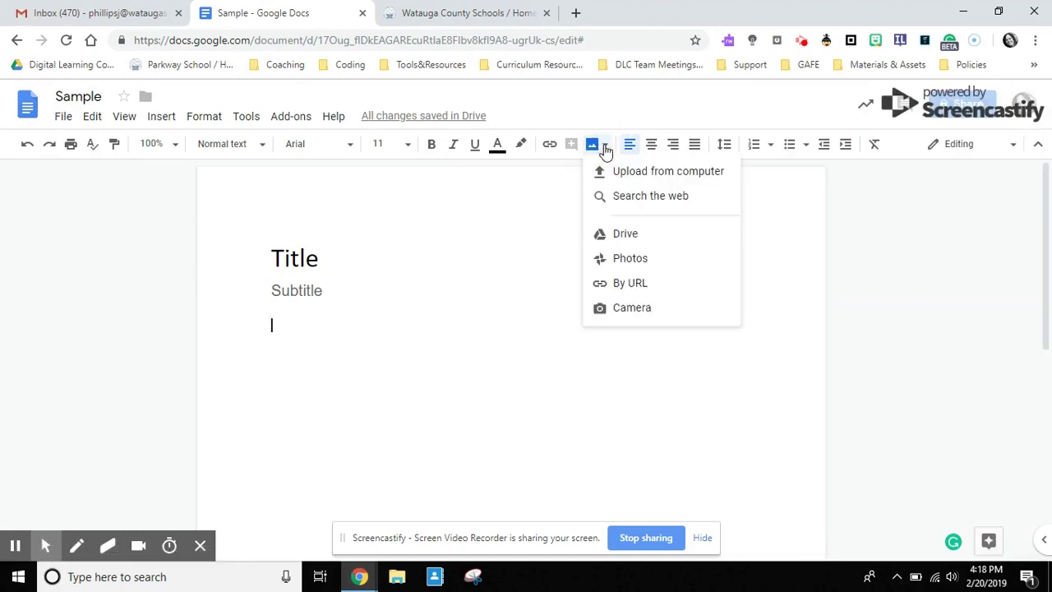
{"action": "left_click", "coordinate": [624, 285]}
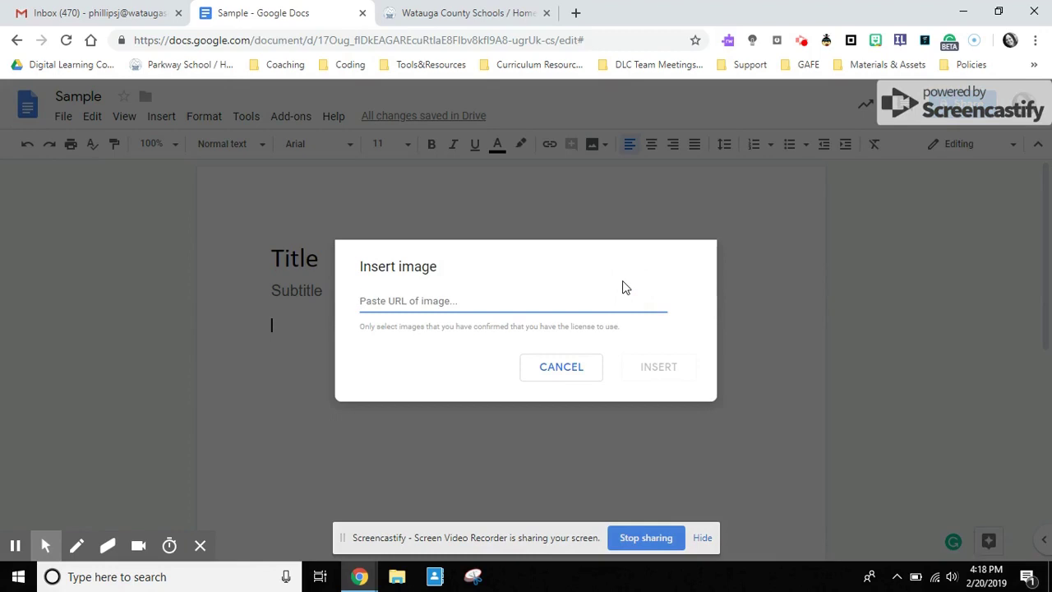
{"action": "left_click", "coordinate": [586, 369]}
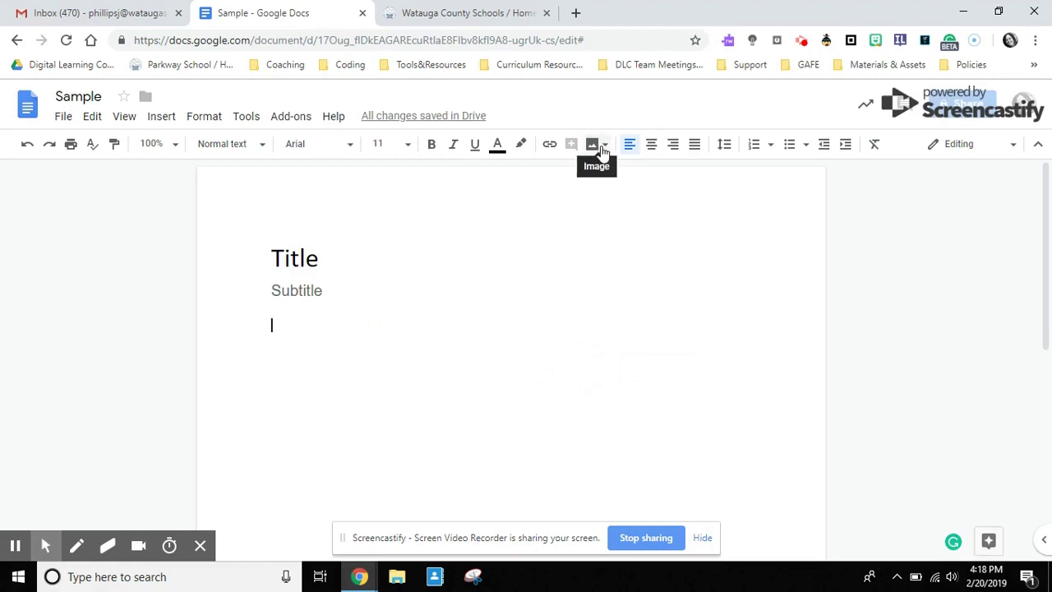
{"action": "left_click", "coordinate": [599, 149]}
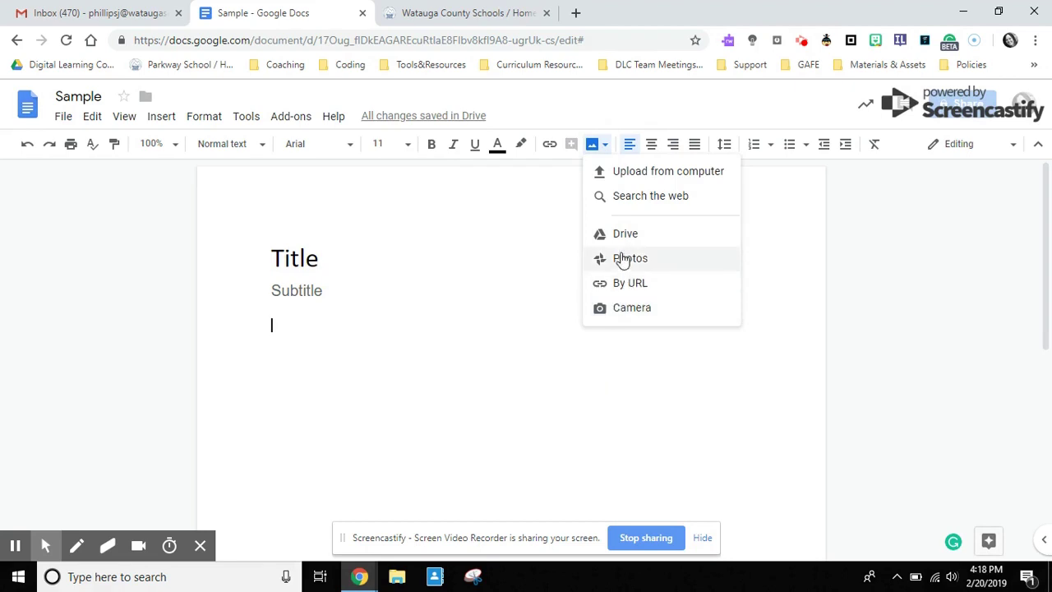
- Search the web for 'dog' and insert the white puppy-on-a-beach photo
{"action": "left_click", "coordinate": [631, 198]}
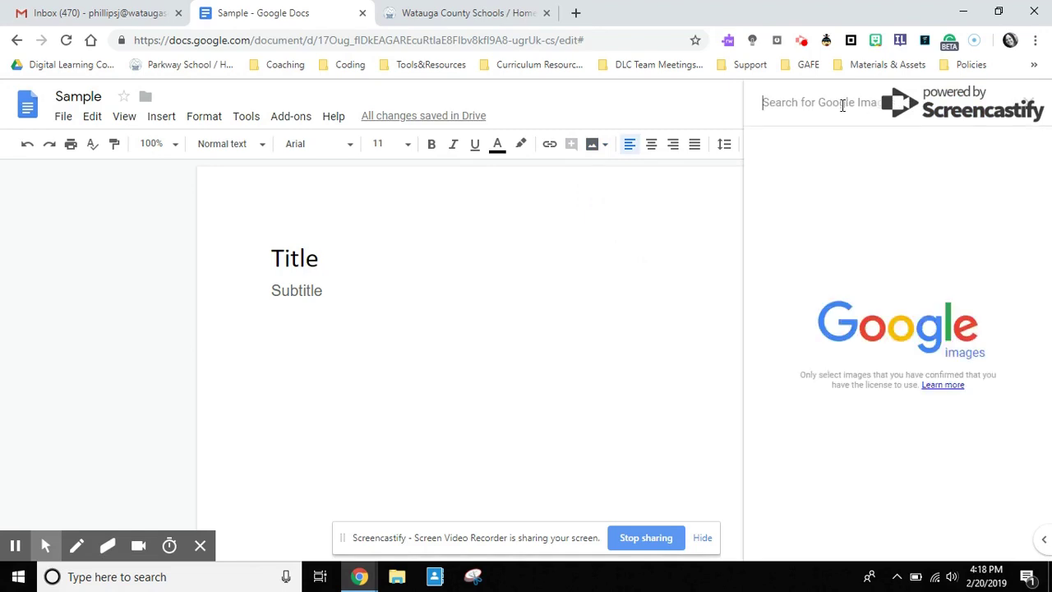
{"action": "type", "text": "dog"}
{"action": "key", "text": "Return"}
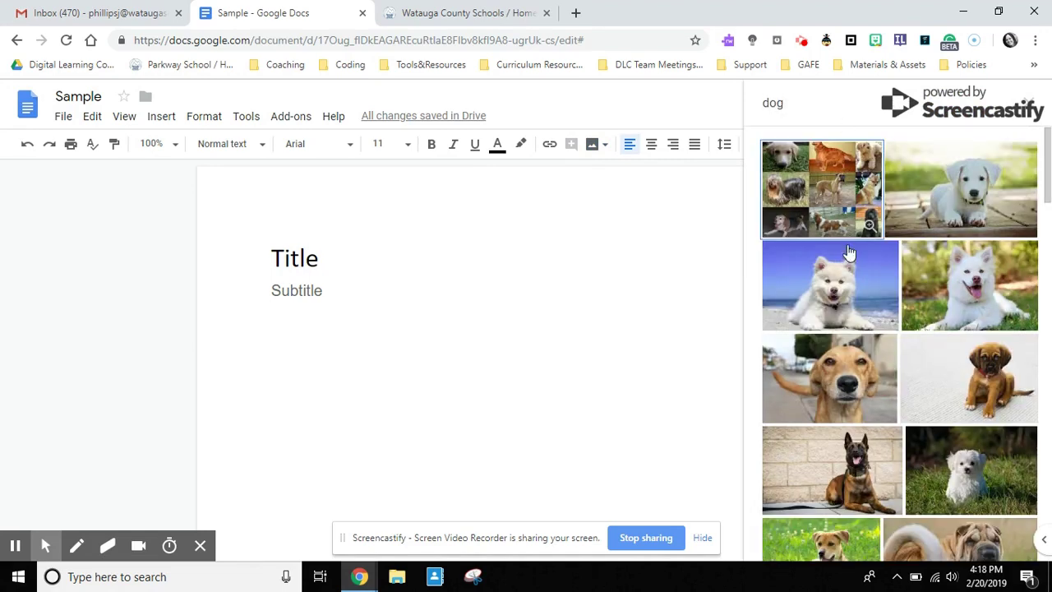
{"action": "left_click", "coordinate": [834, 287]}
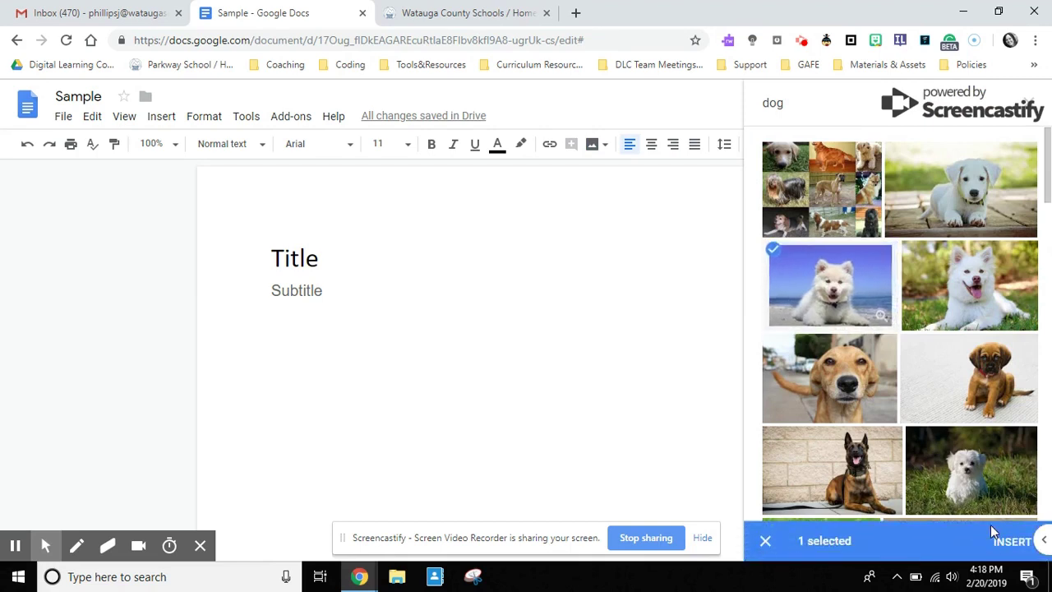
{"action": "left_click", "coordinate": [996, 541]}
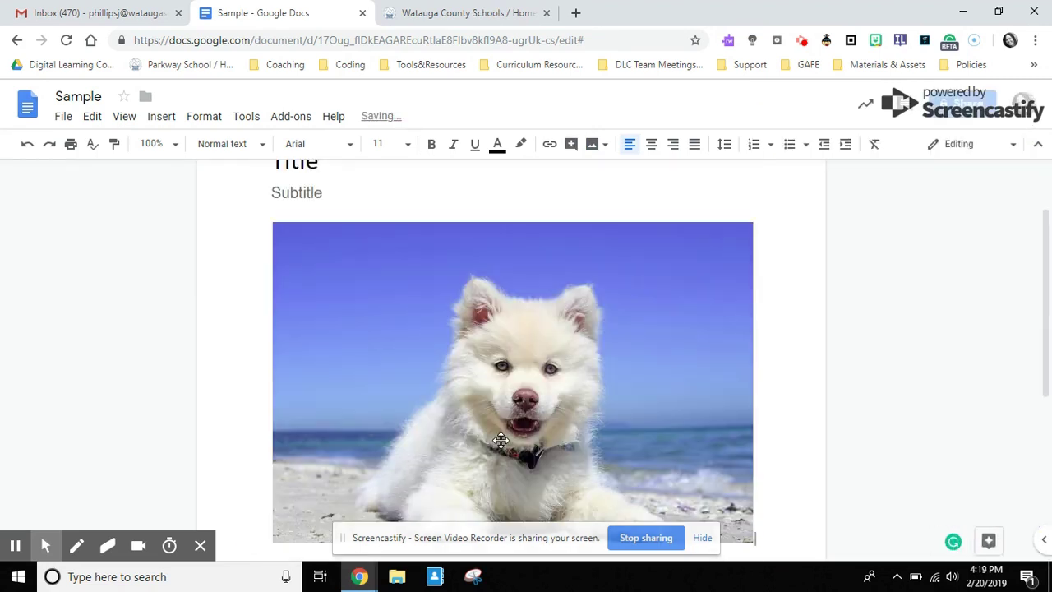
- Shrink the puppy photo, center it, and bring up its Image options
{"action": "left_click", "coordinate": [520, 358]}
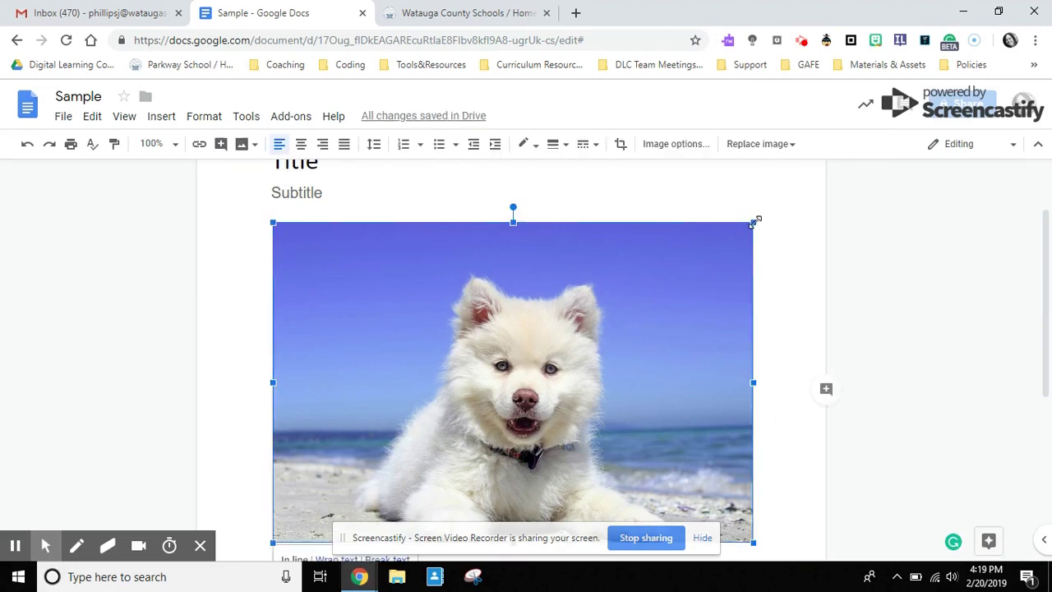
{"action": "left_click_drag", "start_coordinate": [755, 218], "coordinate": [598, 327]}
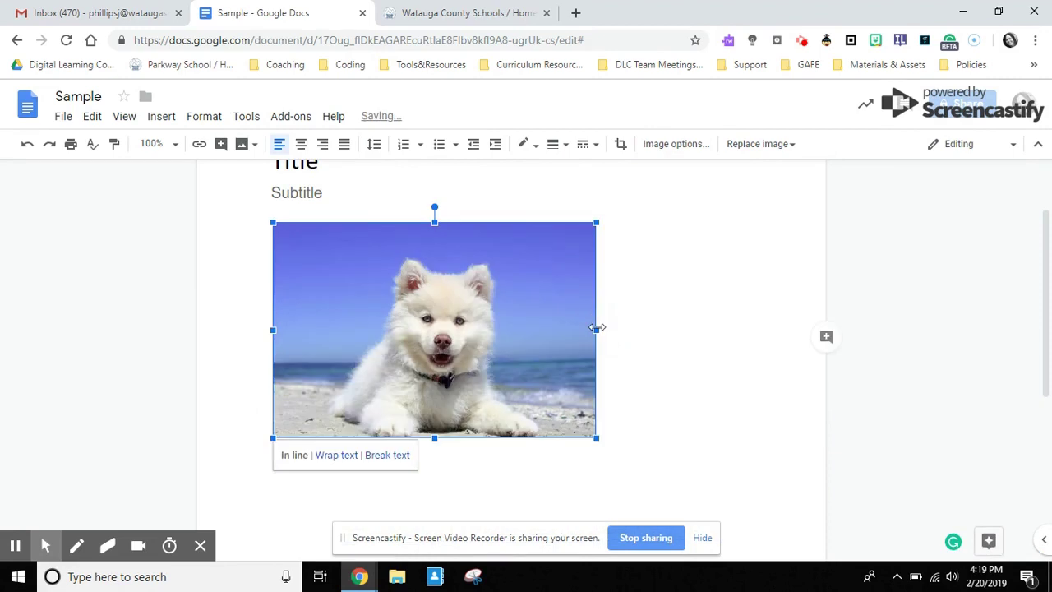
{"action": "left_click", "coordinate": [302, 148]}
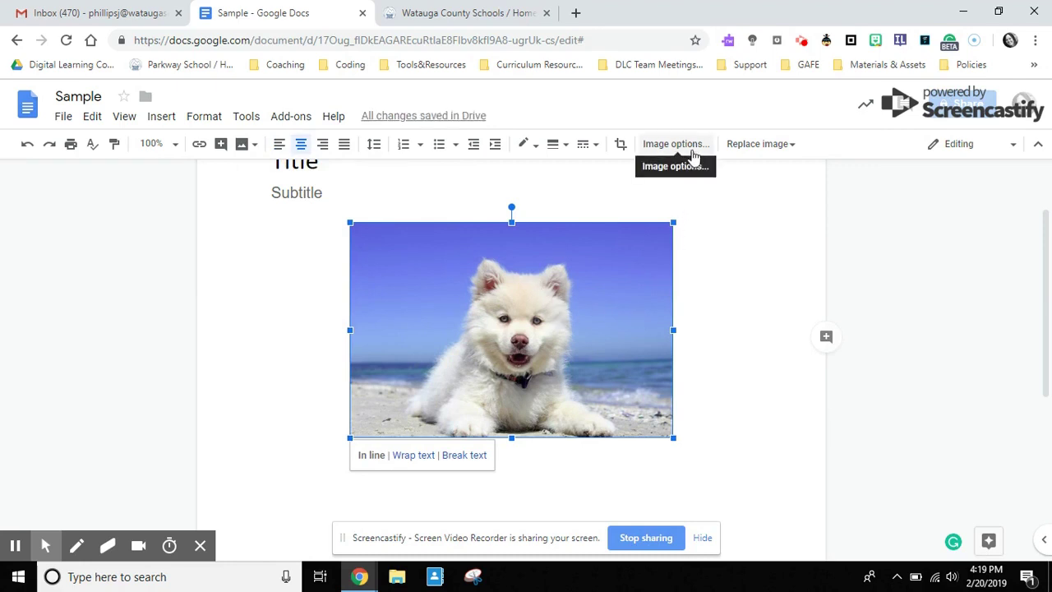
{"action": "left_click", "coordinate": [694, 148]}
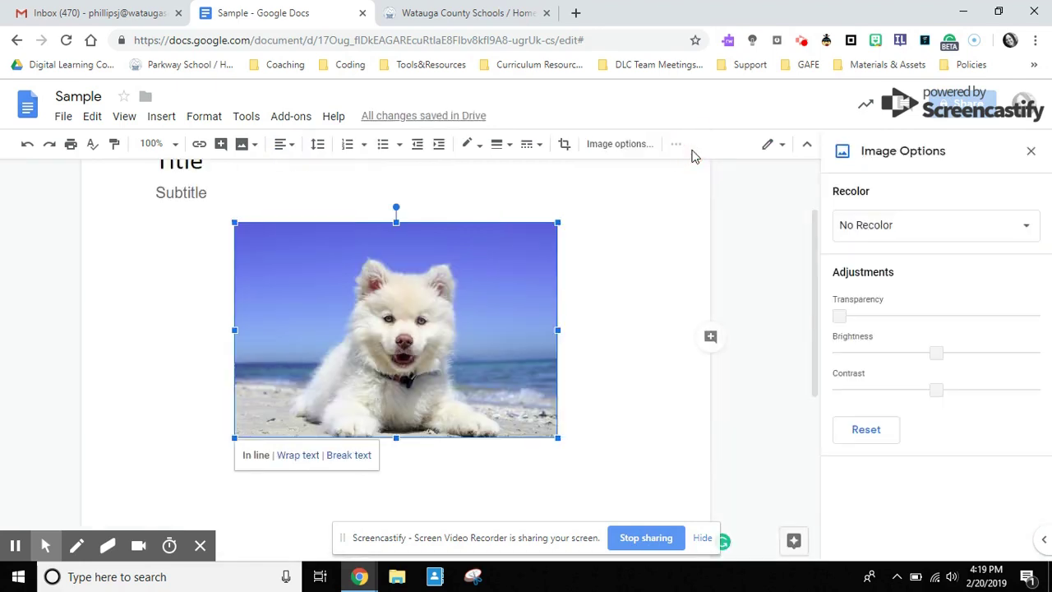
- Close the Image options side panel
{"action": "left_click", "coordinate": [1031, 154]}
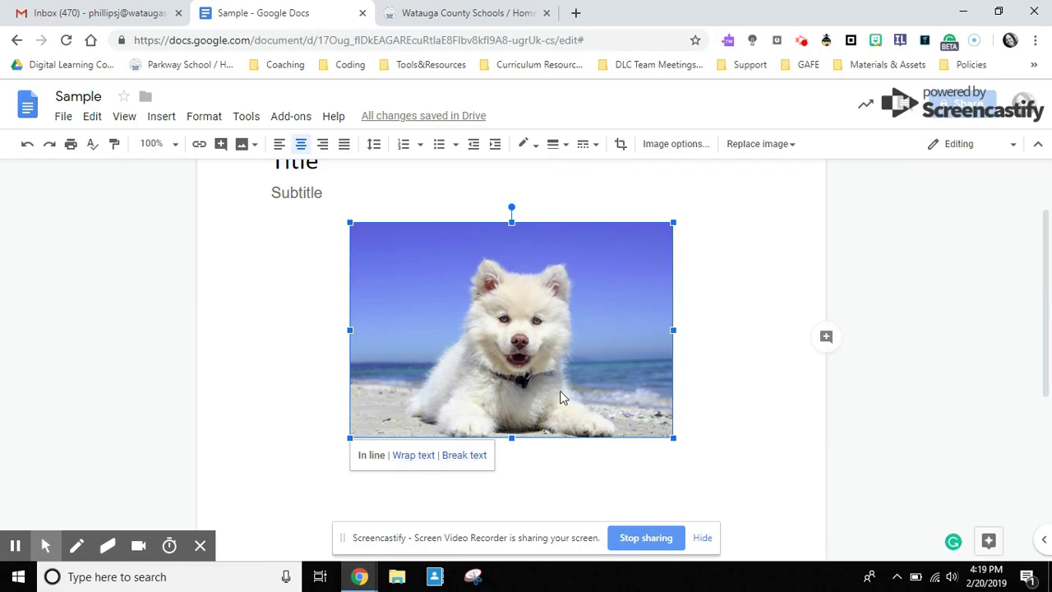
- Left-align the line under the photo and insert a 3 x 3 table there
{"action": "left_click", "coordinate": [690, 414]}
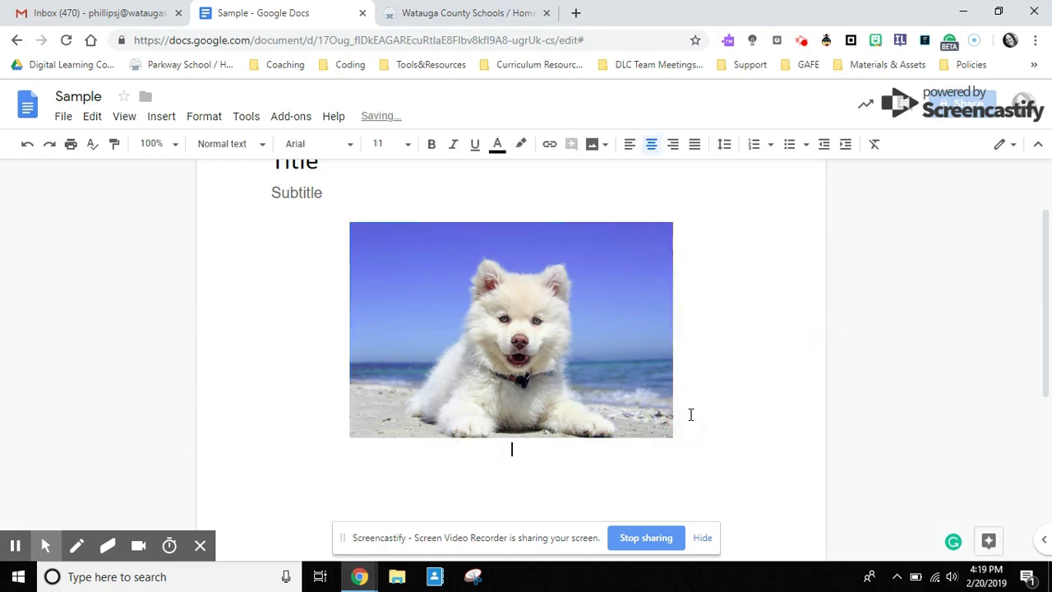
{"action": "left_click", "coordinate": [629, 153]}
{"action": "left_click", "coordinate": [162, 117]}
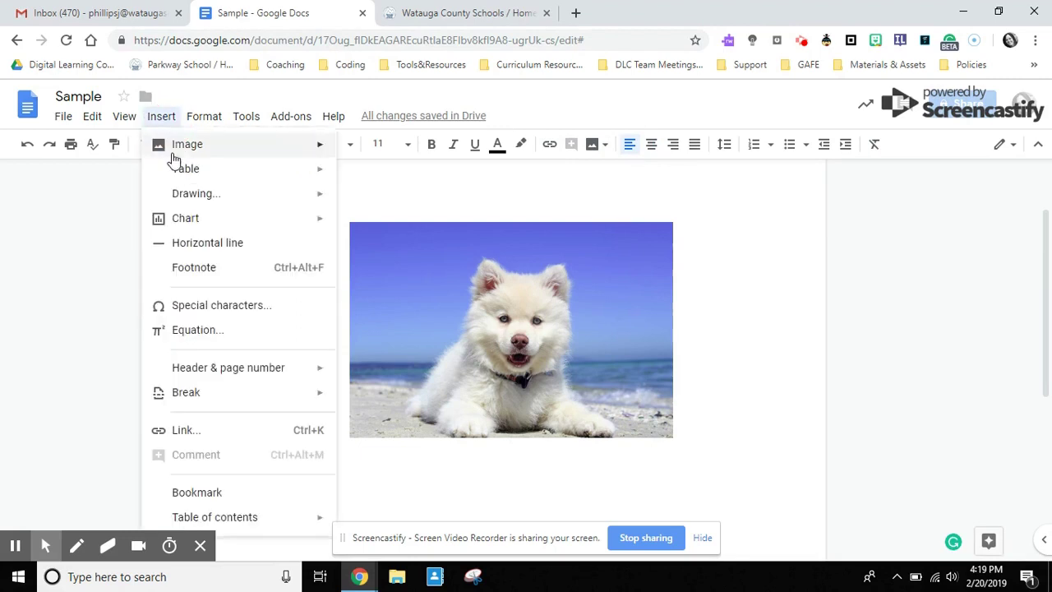
{"action": "mouse_move", "coordinate": [175, 178]}
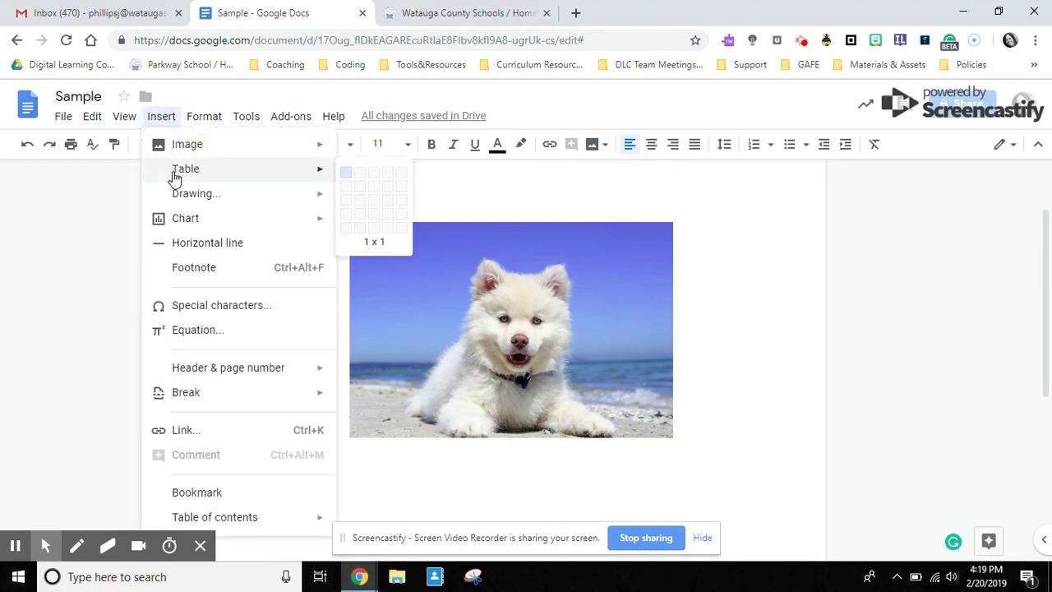
{"action": "left_click", "coordinate": [370, 198]}
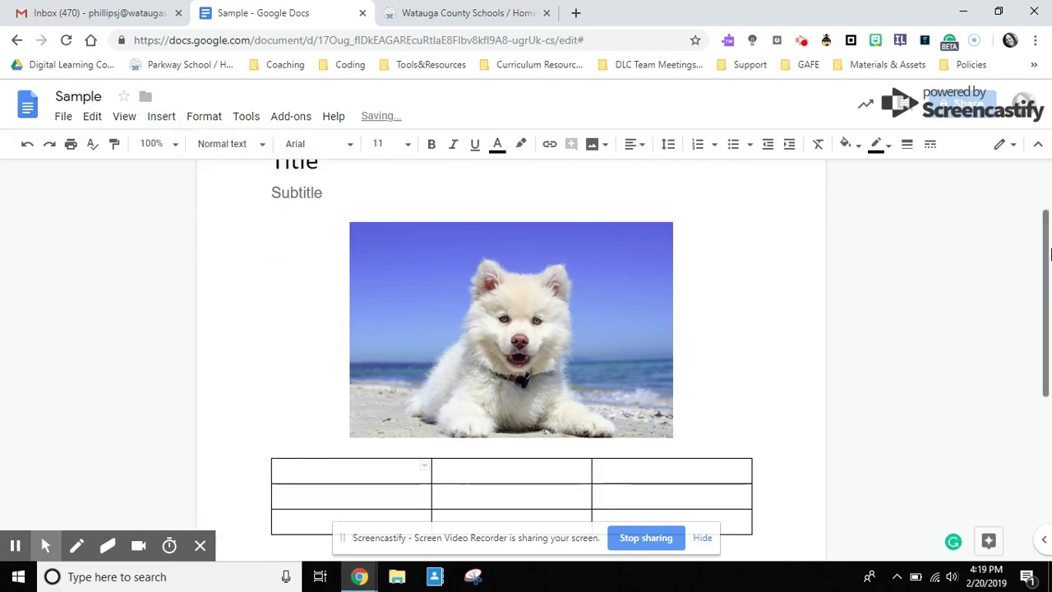
- Shade the table's top row light blue
{"action": "left_click_drag", "start_coordinate": [1049, 255], "coordinate": [1049, 293]}
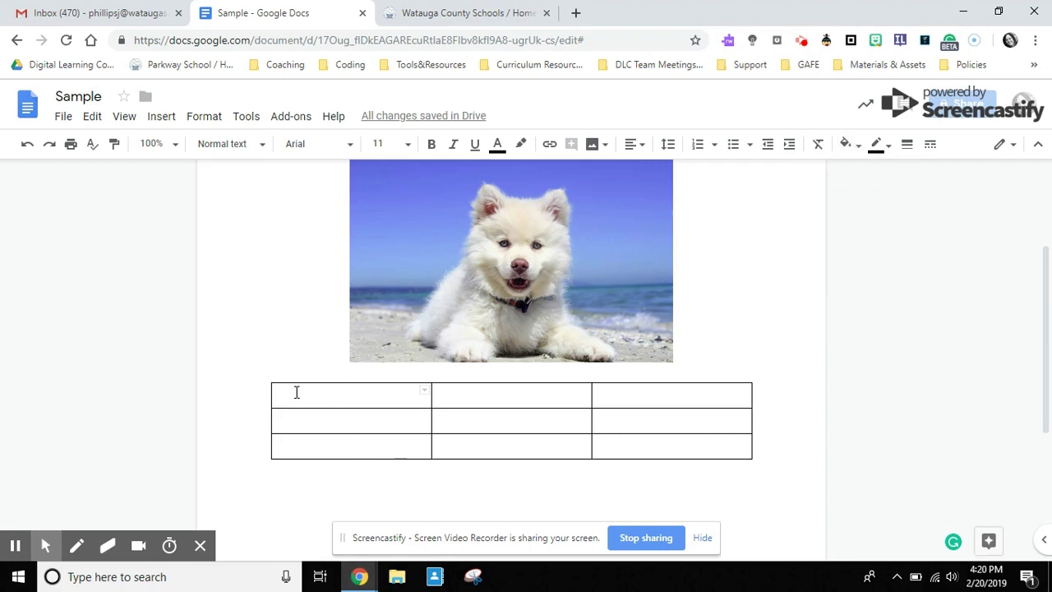
{"action": "left_click_drag", "start_coordinate": [297, 393], "coordinate": [639, 389]}
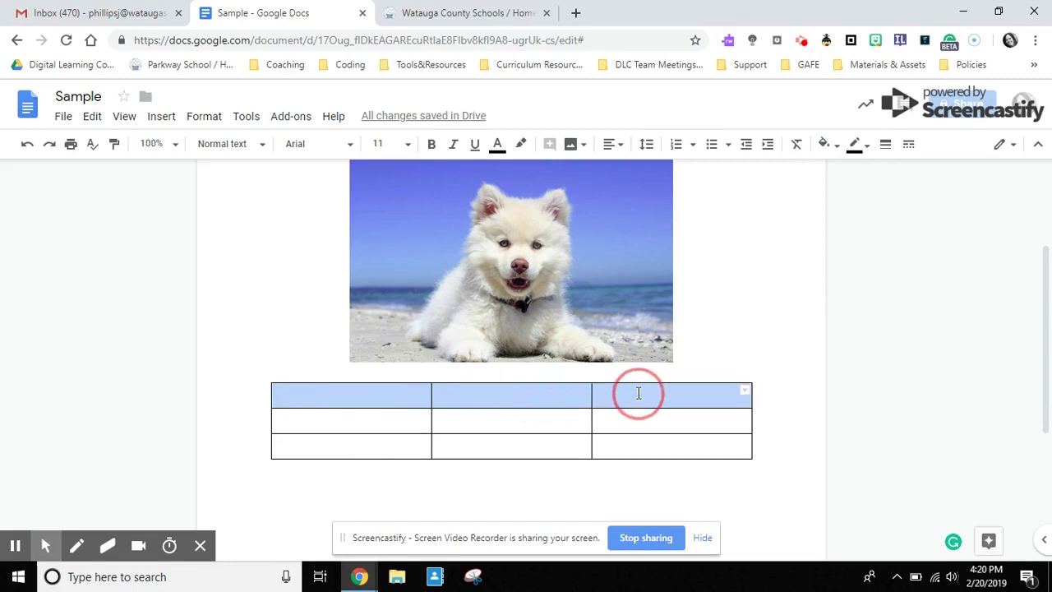
{"action": "left_click", "coordinate": [833, 149]}
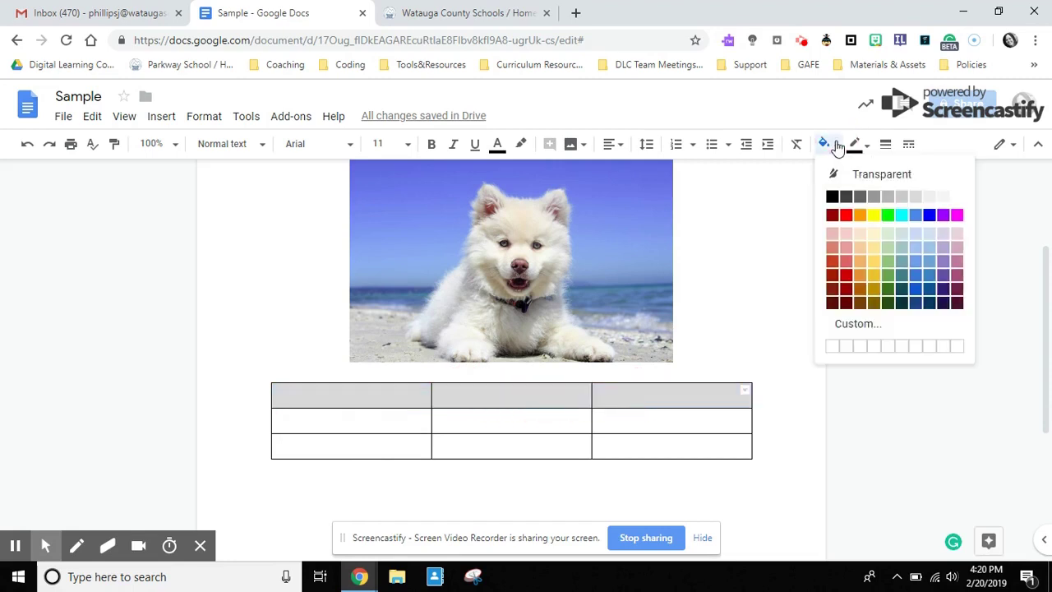
{"action": "left_click", "coordinate": [903, 251]}
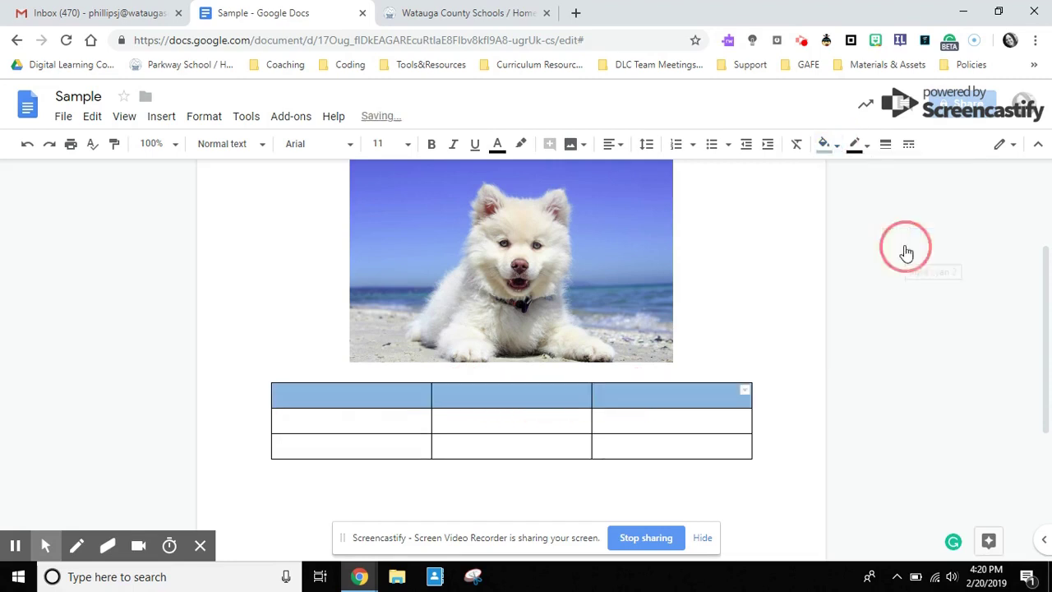
{"action": "left_click", "coordinate": [510, 427]}
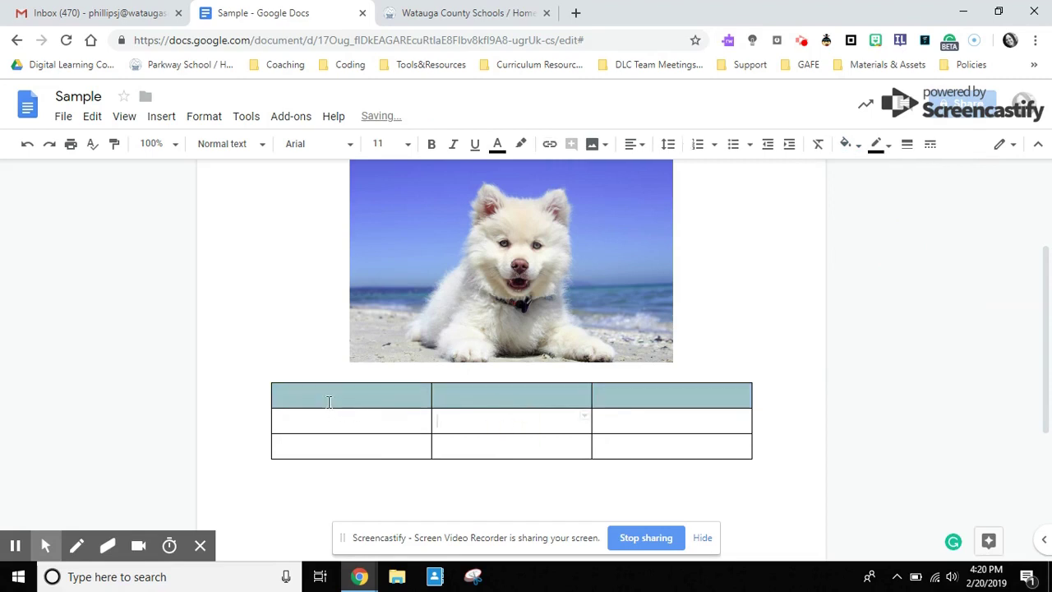
- Check the header row shading and select the table cells for border formatting
{"action": "left_click_drag", "start_coordinate": [328, 399], "coordinate": [638, 441]}
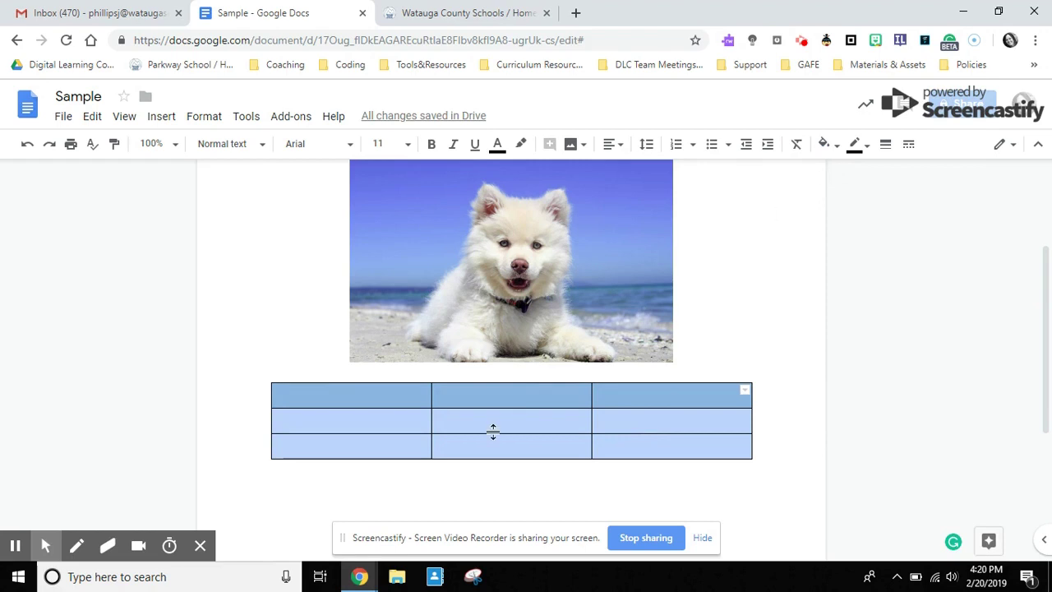
{"action": "left_click", "coordinate": [377, 401]}
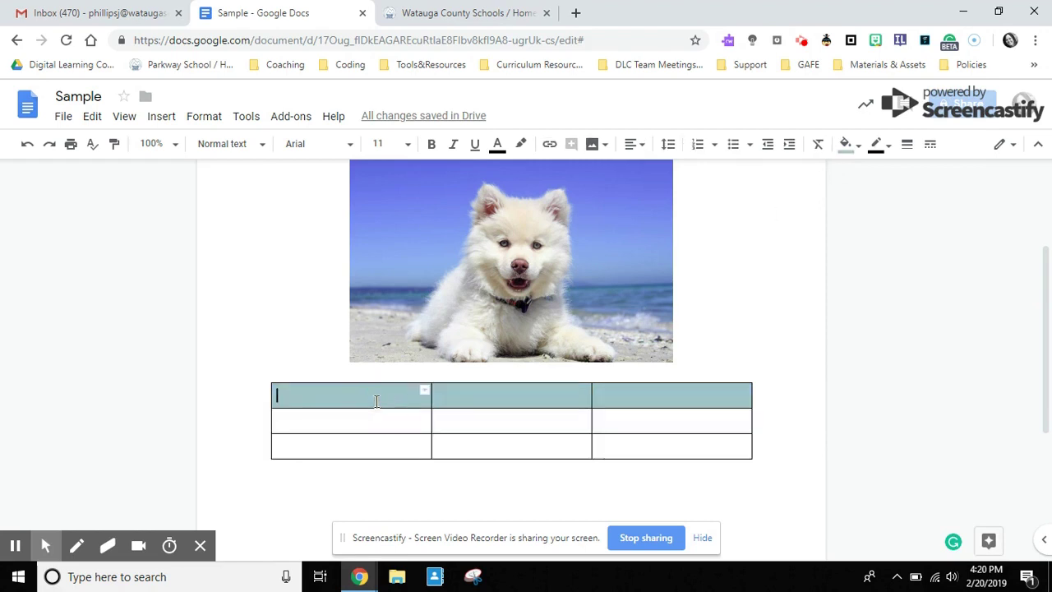
{"action": "left_click_drag", "start_coordinate": [294, 392], "coordinate": [632, 398]}
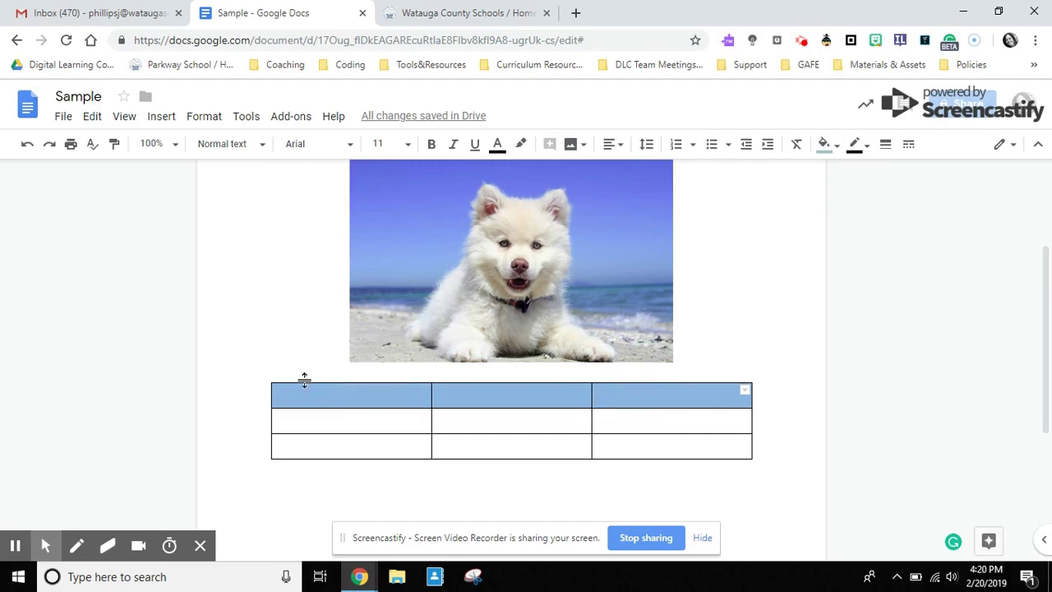
{"action": "left_click", "coordinate": [401, 400]}
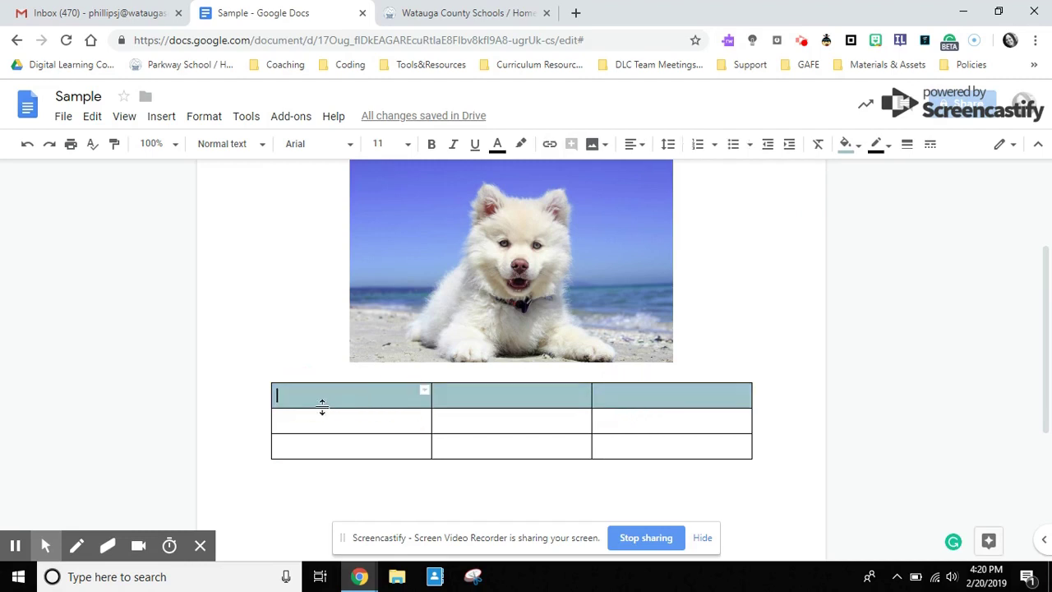
{"action": "left_click_drag", "start_coordinate": [288, 395], "coordinate": [658, 441]}
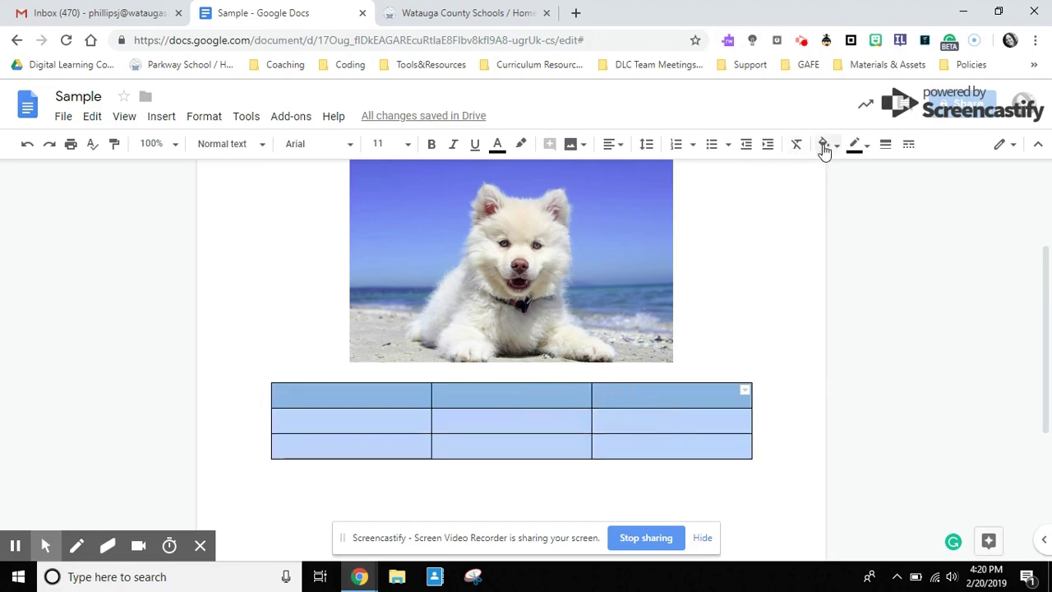
- Set the selected table borders to 1.5pt width and deselect the table
{"action": "left_click", "coordinate": [886, 145]}
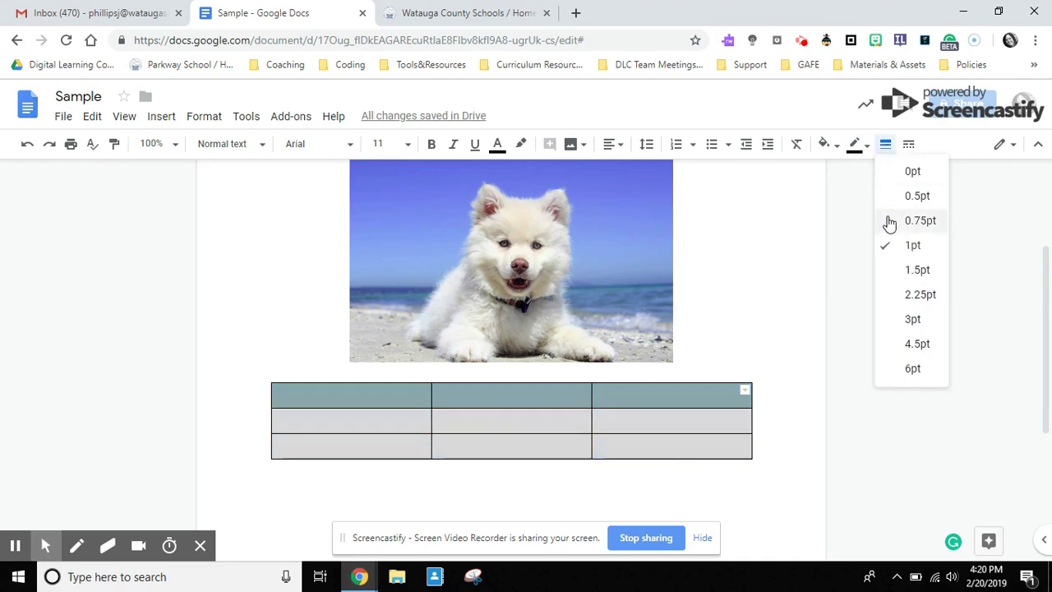
{"action": "left_click", "coordinate": [909, 271]}
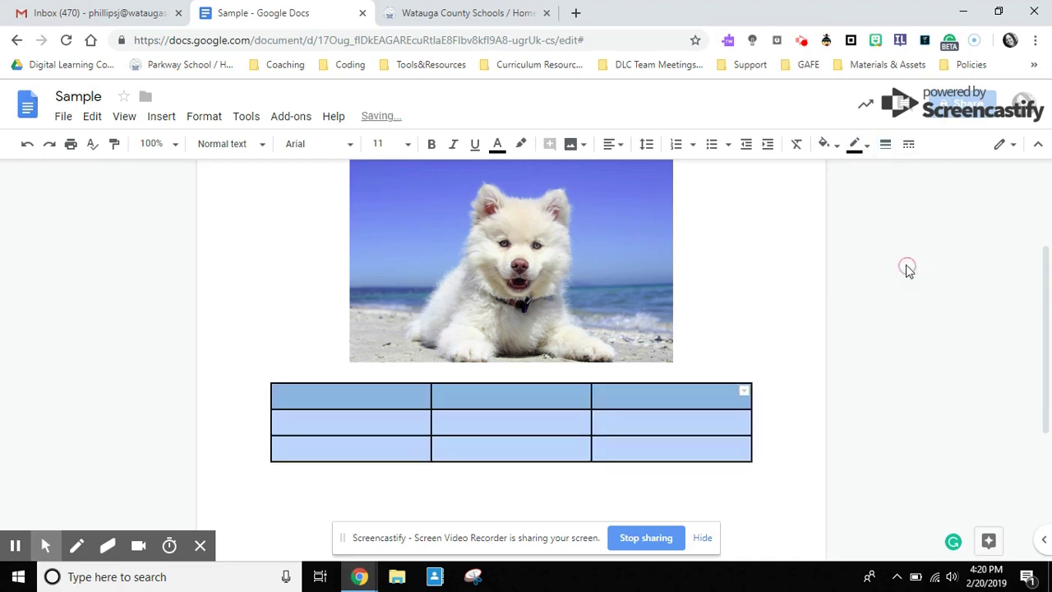
{"action": "left_click", "coordinate": [650, 395]}
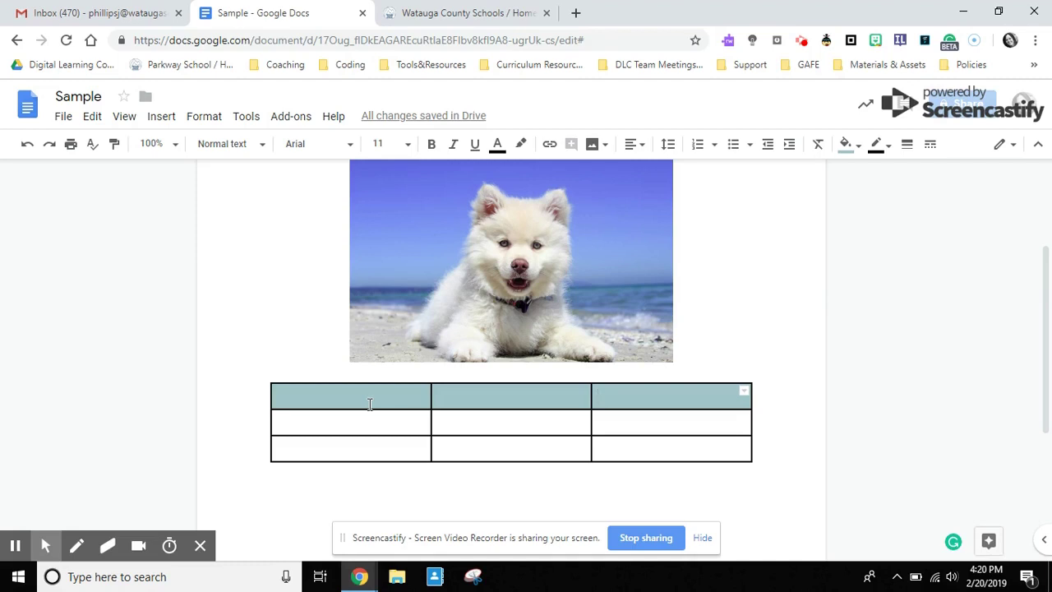
- Add a fourth column and two more rows, making the empty table four columns by five rows
{"action": "right_click", "coordinate": [637, 399]}
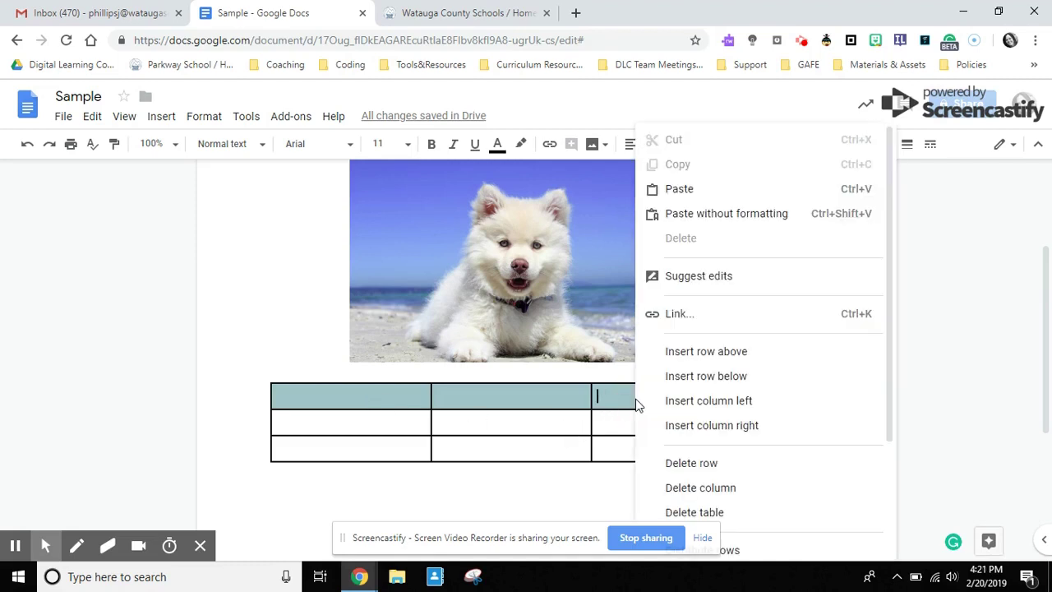
{"action": "left_click", "coordinate": [696, 427]}
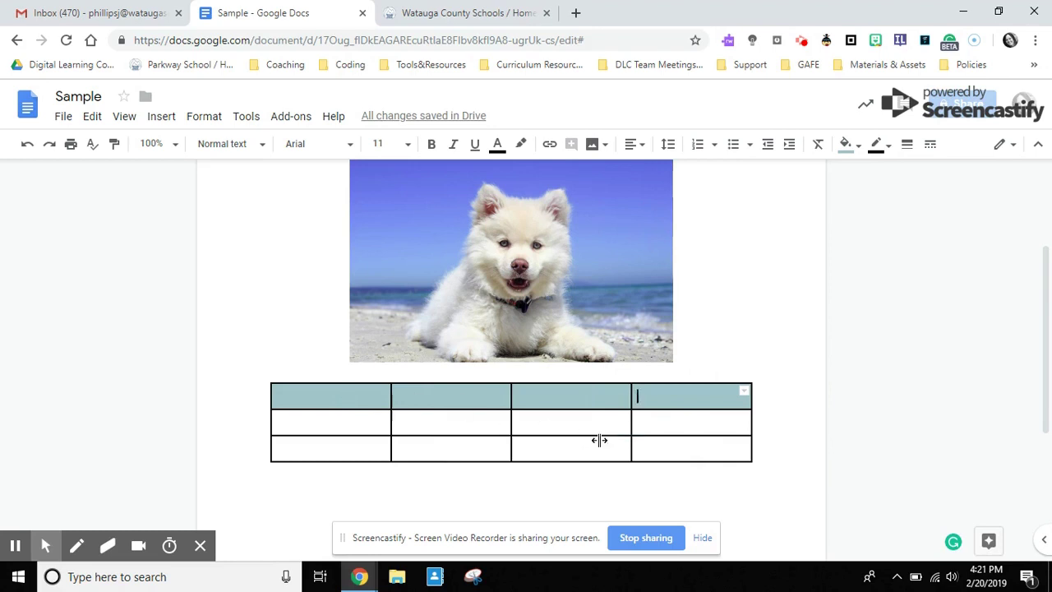
{"action": "left_click", "coordinate": [304, 448]}
{"action": "right_click", "coordinate": [304, 449]}
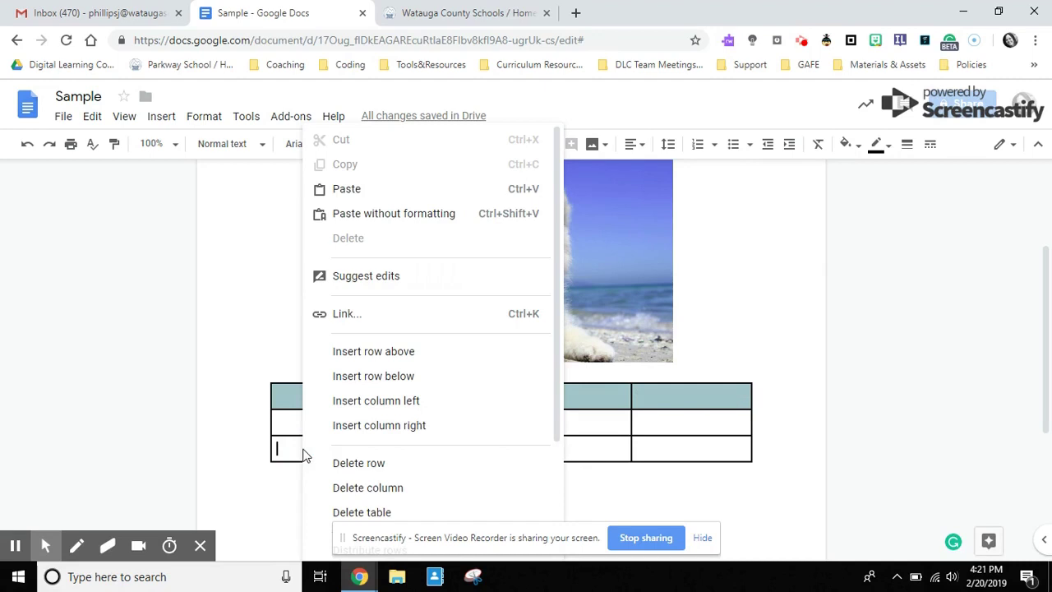
{"action": "left_click", "coordinate": [403, 380]}
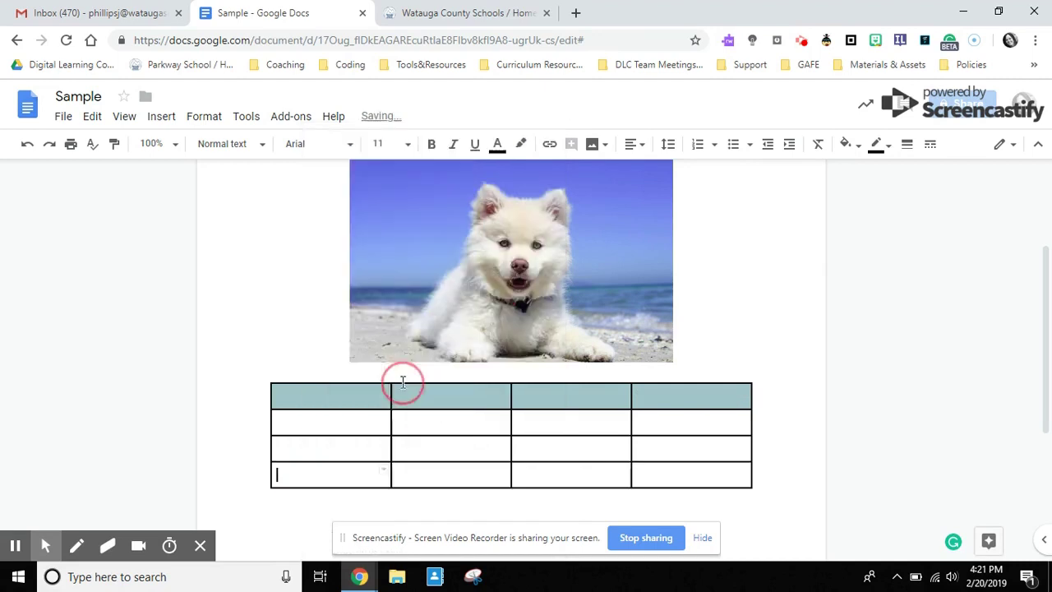
{"action": "left_click", "coordinate": [685, 475]}
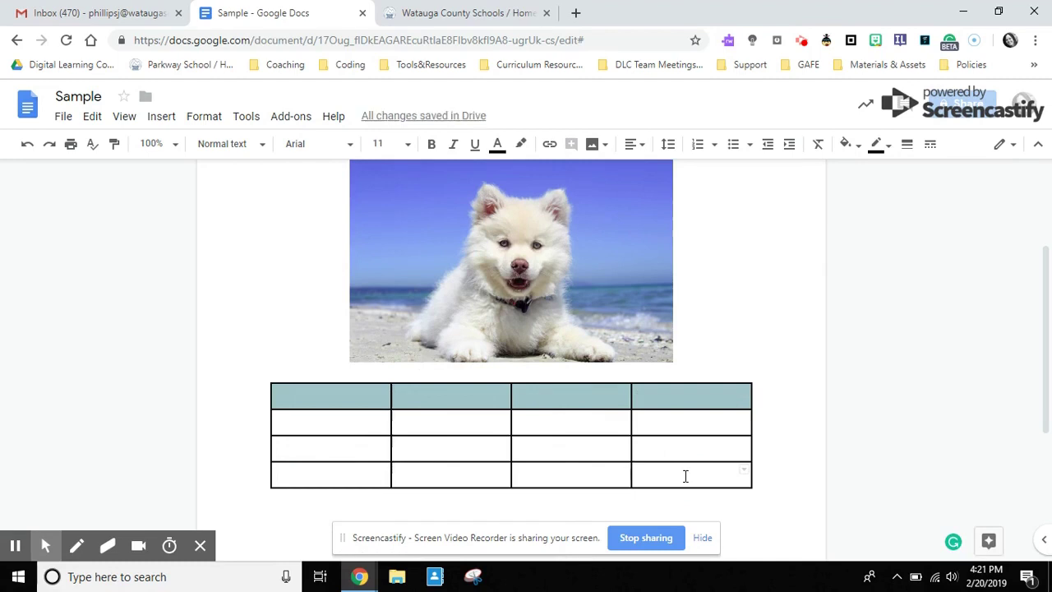
{"action": "key", "text": "Tab"}
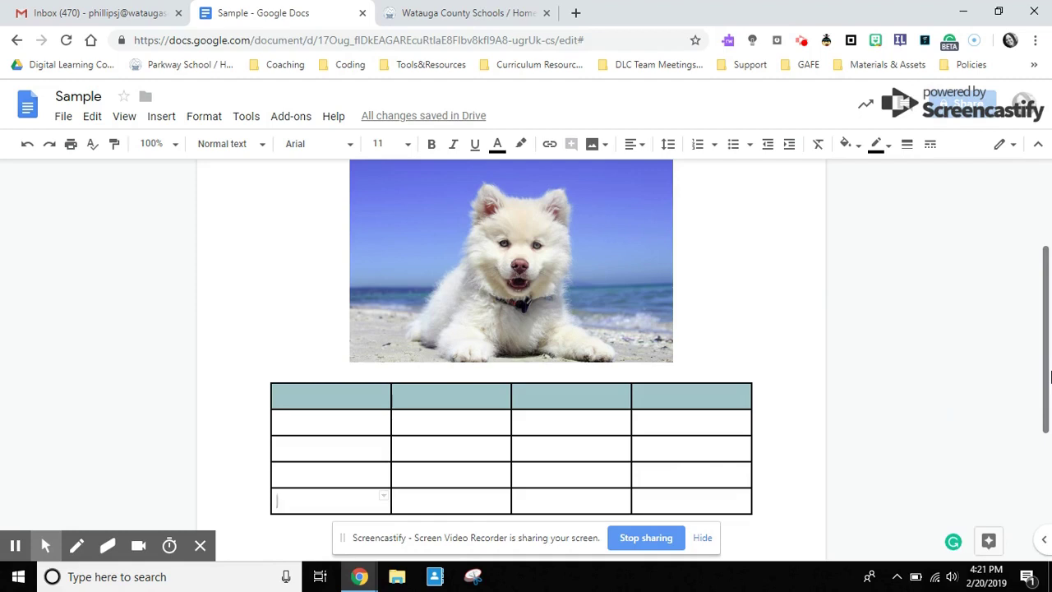
- Start a new empty line directly below the table
{"action": "left_click_drag", "start_coordinate": [1047, 377], "coordinate": [1040, 422]}
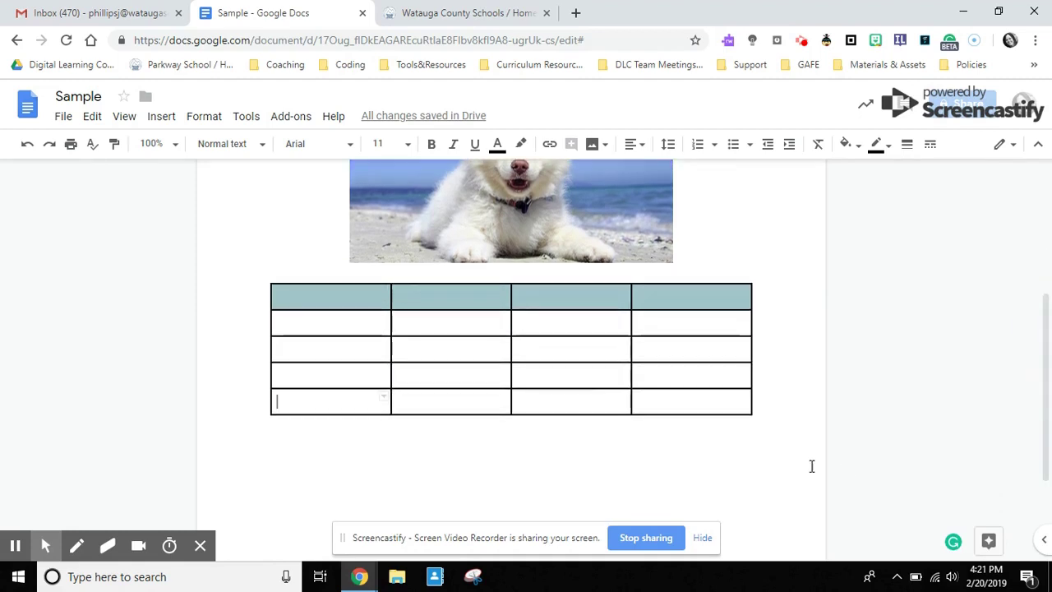
{"action": "left_click", "coordinate": [737, 436]}
{"action": "key", "text": "Return"}
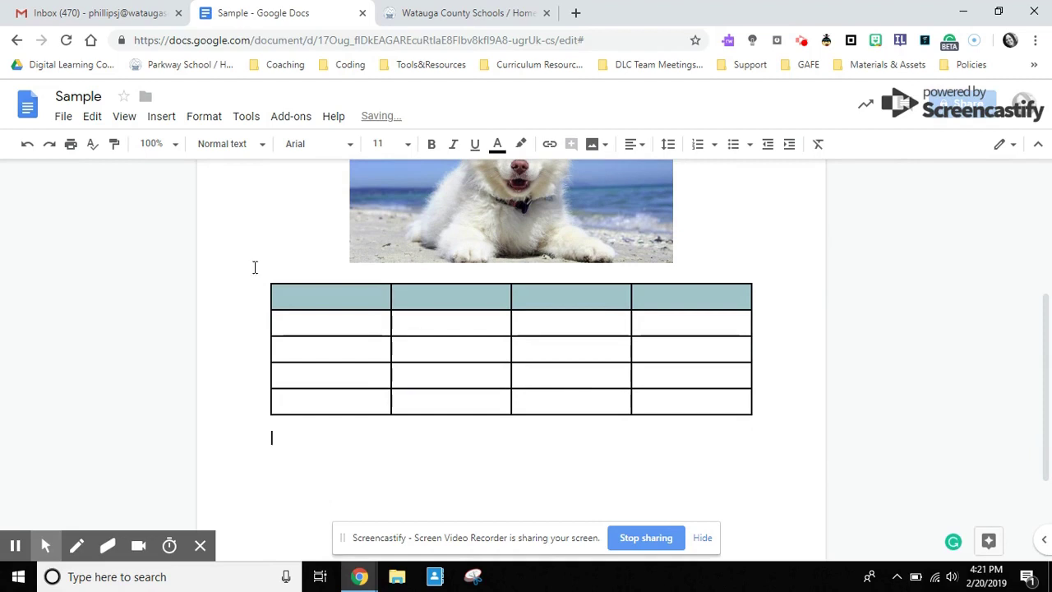
{"action": "left_click", "coordinate": [162, 117]}
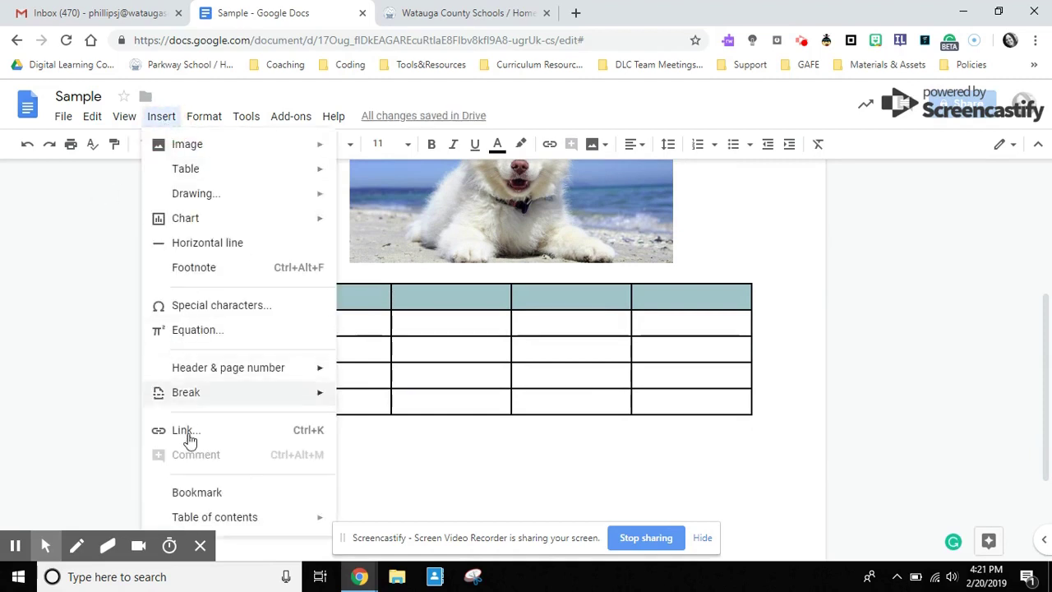
{"action": "left_click", "coordinate": [165, 118]}
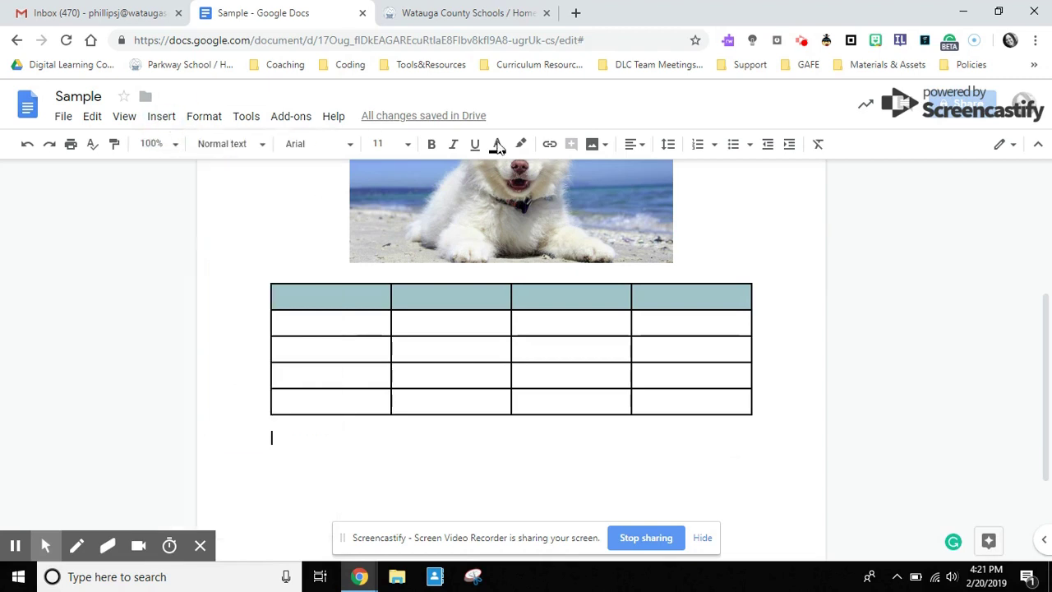
{"action": "left_click", "coordinate": [549, 146]}
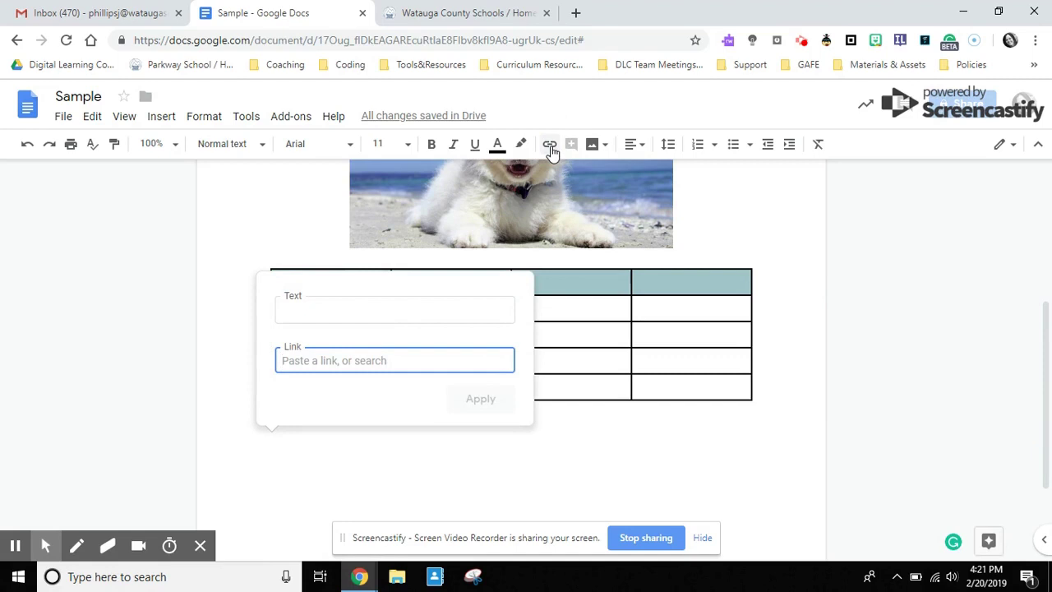
{"action": "left_click", "coordinate": [331, 307]}
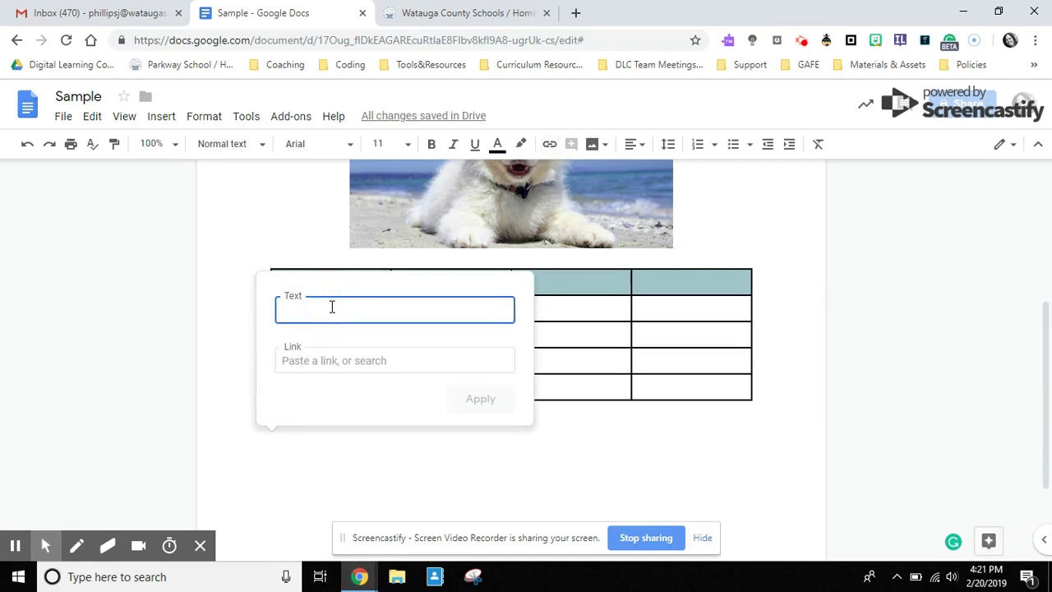
{"action": "type", "text": "Watauga County We b Site"}
{"action": "left_click", "coordinate": [353, 361]}
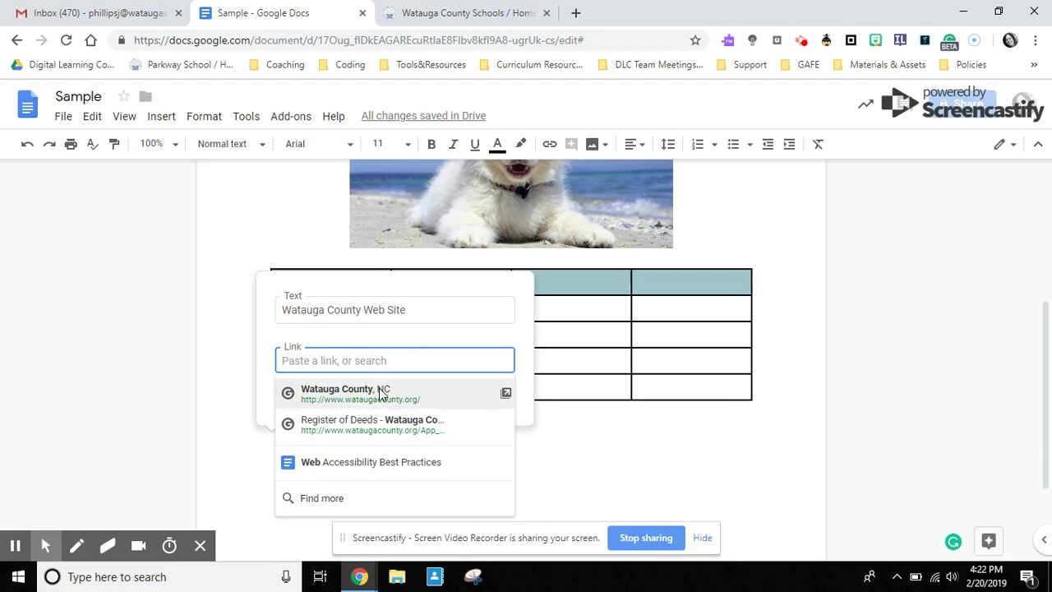
{"action": "left_click", "coordinate": [364, 310]}
{"action": "type", "text": "Schools"}
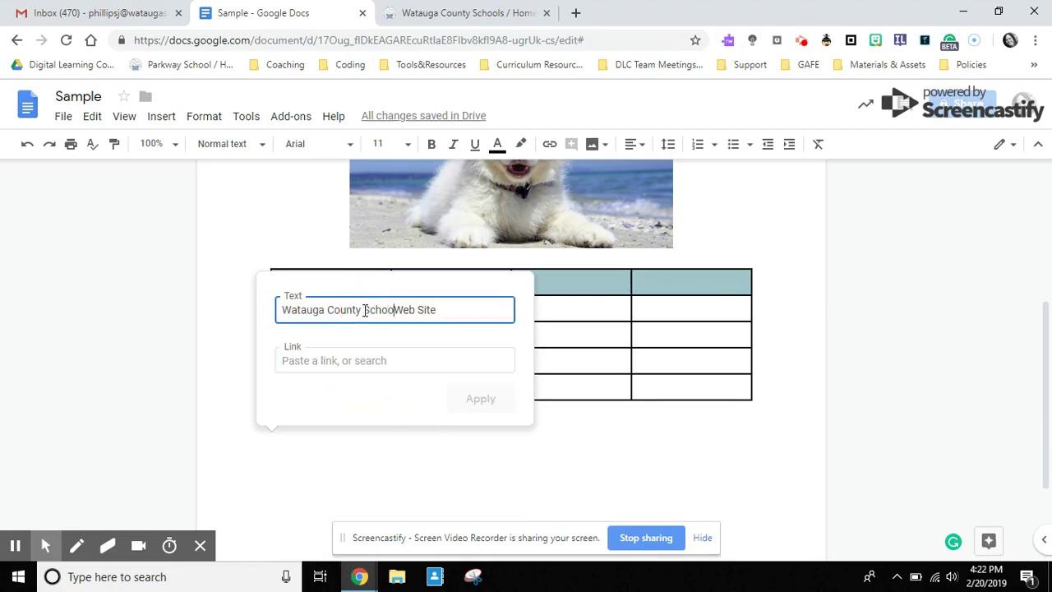
{"action": "left_click", "coordinate": [351, 360]}
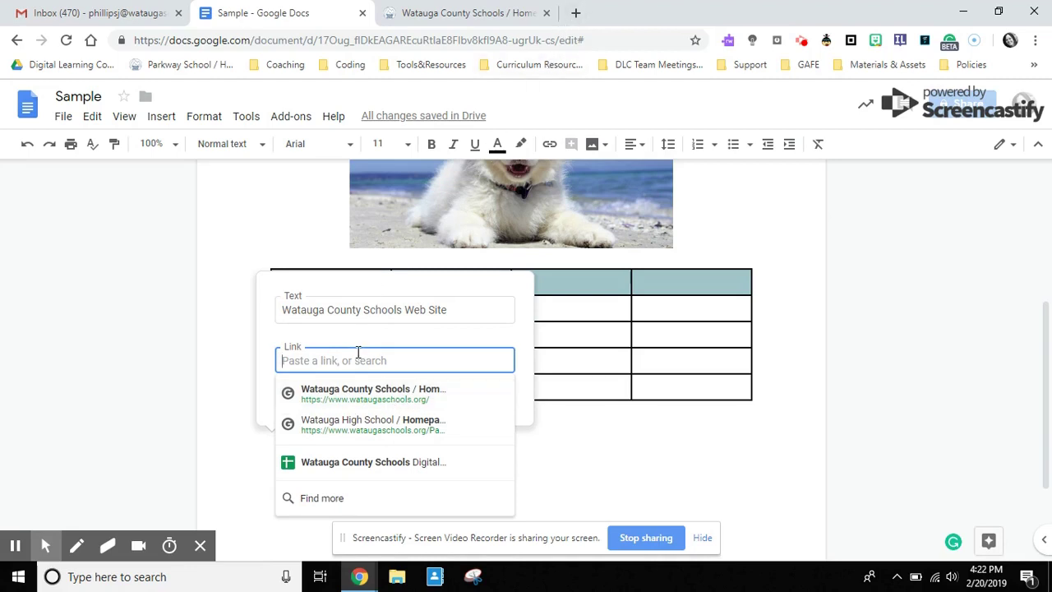
{"action": "left_click", "coordinate": [349, 394]}
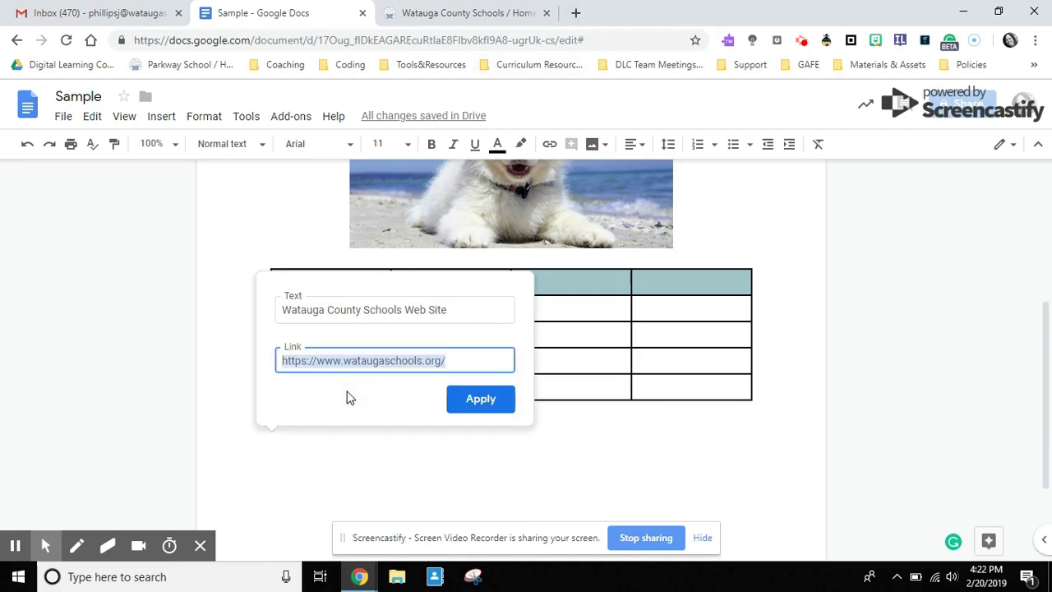
- Apply the 'Watauga County Schools Web Site' link under the table and scroll up to review it
{"action": "left_click", "coordinate": [479, 401]}
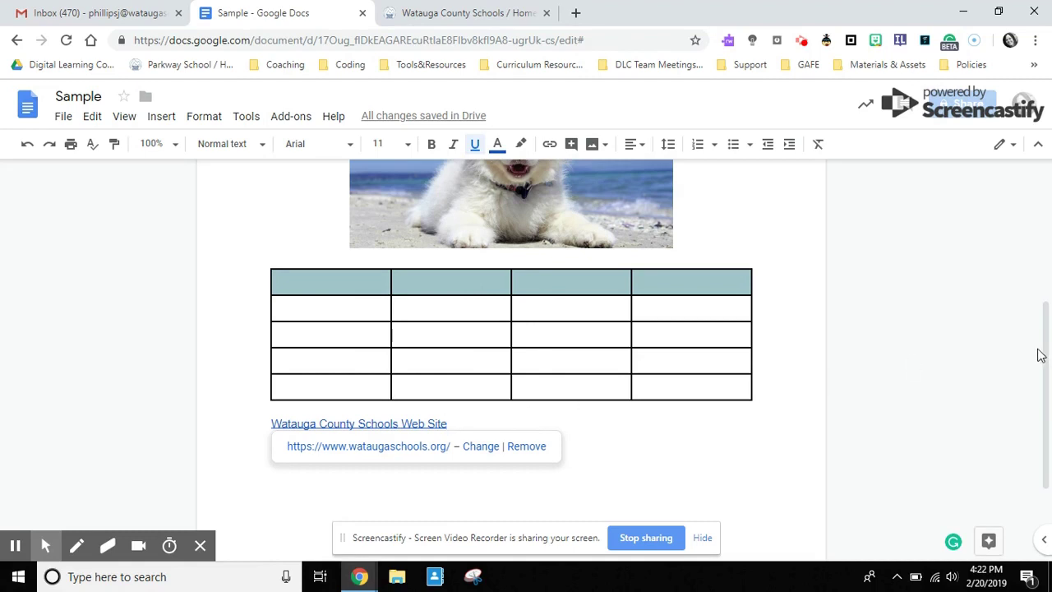
{"action": "left_click_drag", "start_coordinate": [1042, 352], "coordinate": [1046, 325]}
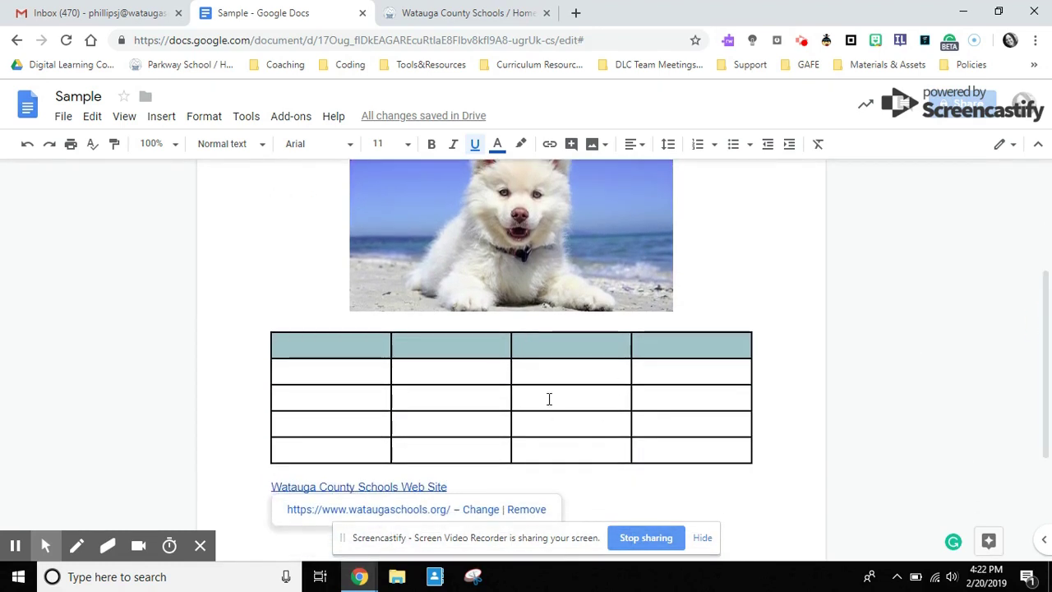